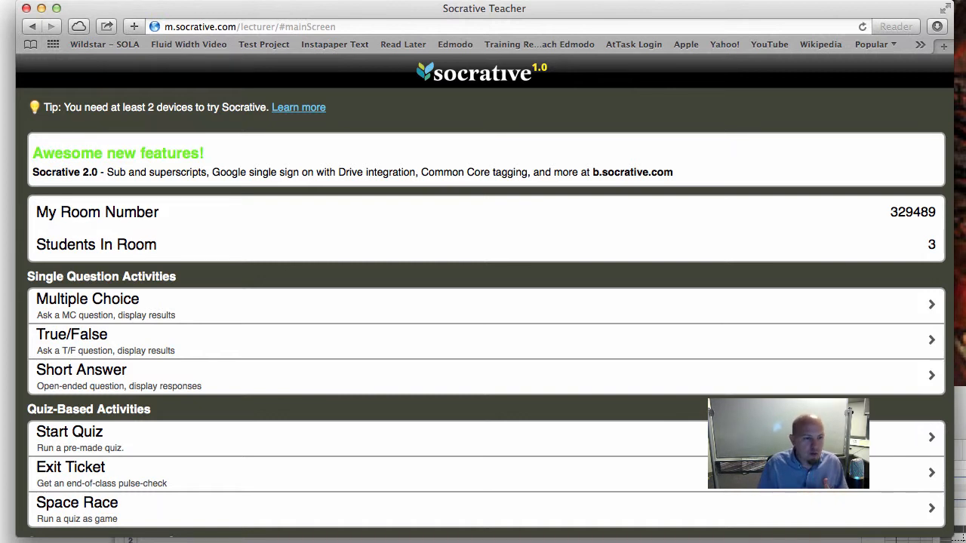
# Open the shared quiz import page from quiz management and show its help on importing with a SOC number
pyautogui.scroll(-5, 300, 423)
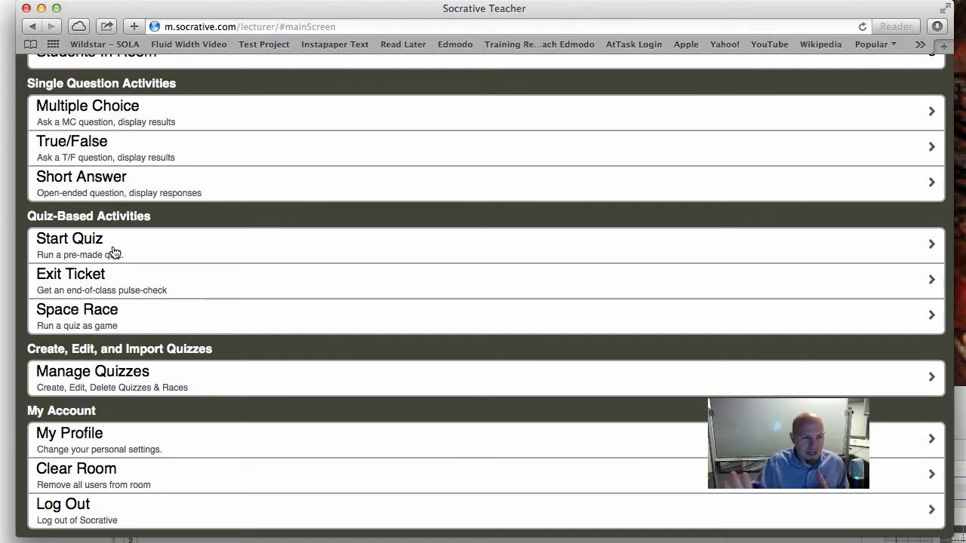
pyautogui.click(113, 385)
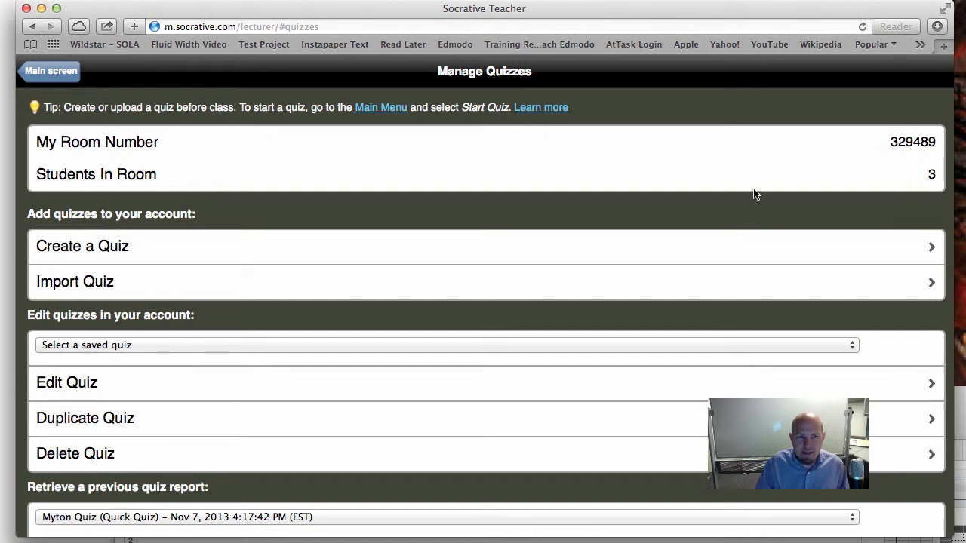
pyautogui.scroll(-2, 341, 243)
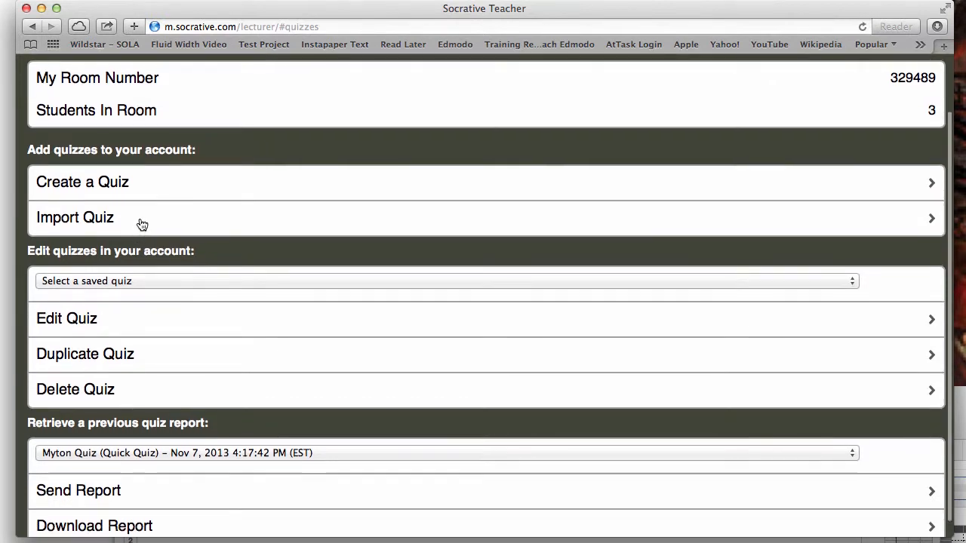
pyautogui.click(139, 225)
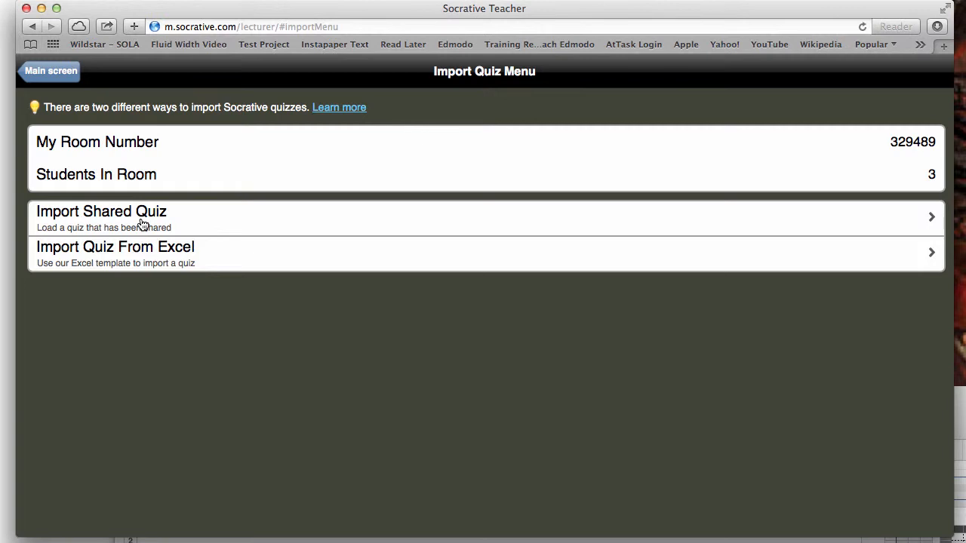
pyautogui.click(142, 224)
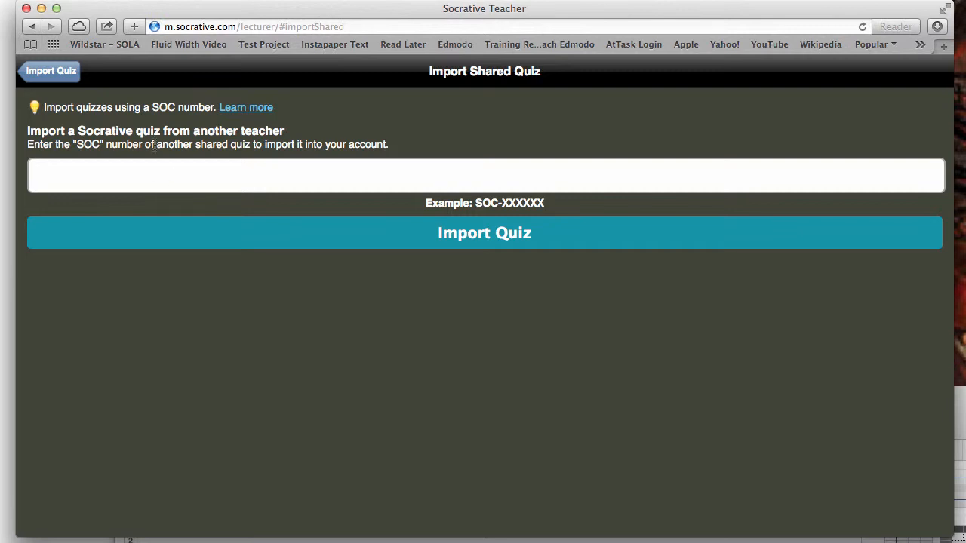
pyautogui.click(245, 110)
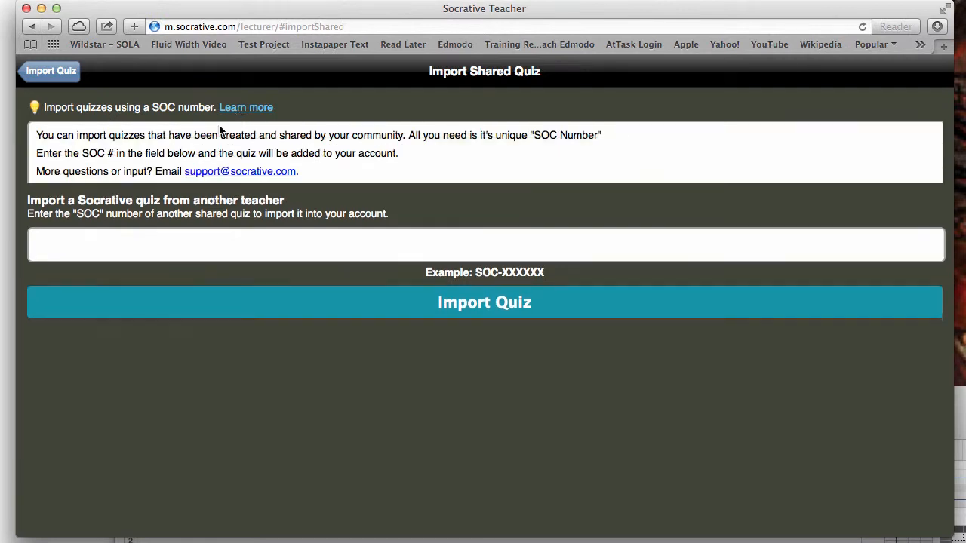
# Open the Excel quiz import page and examine the question and answer columns in the socrativeQuizTemplate spreadsheet, closing it when done
pyautogui.click(55, 75)
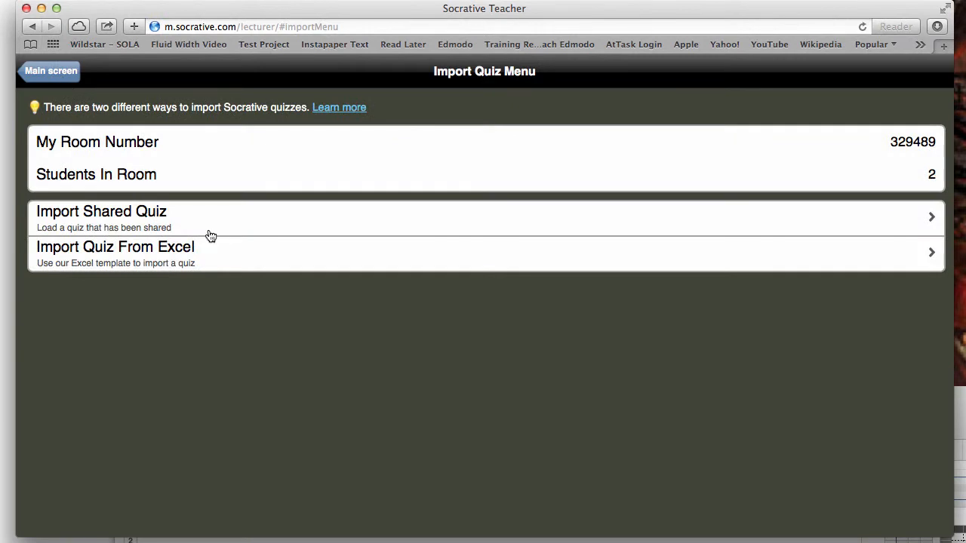
pyautogui.click(105, 259)
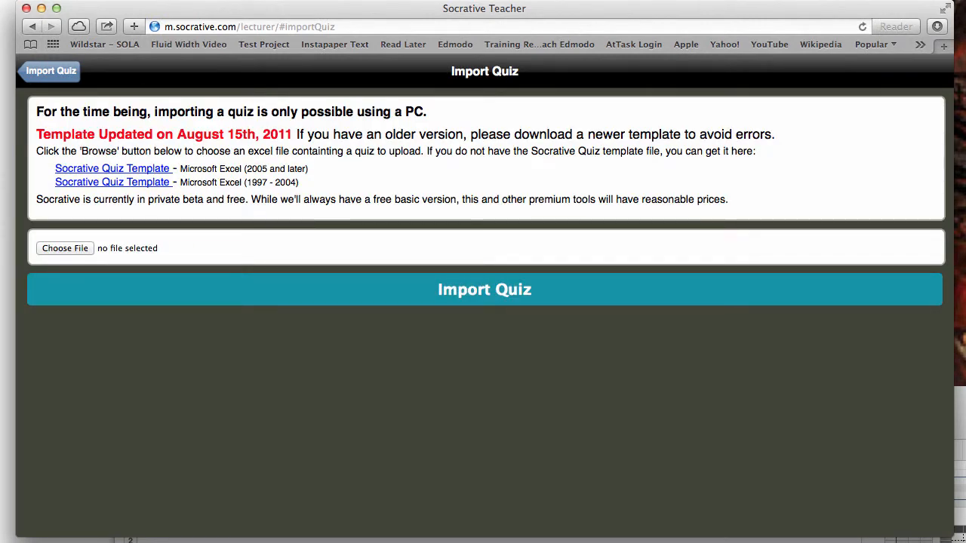
pyautogui.moveTo(962, 399); pyautogui.dragTo(885, 56)
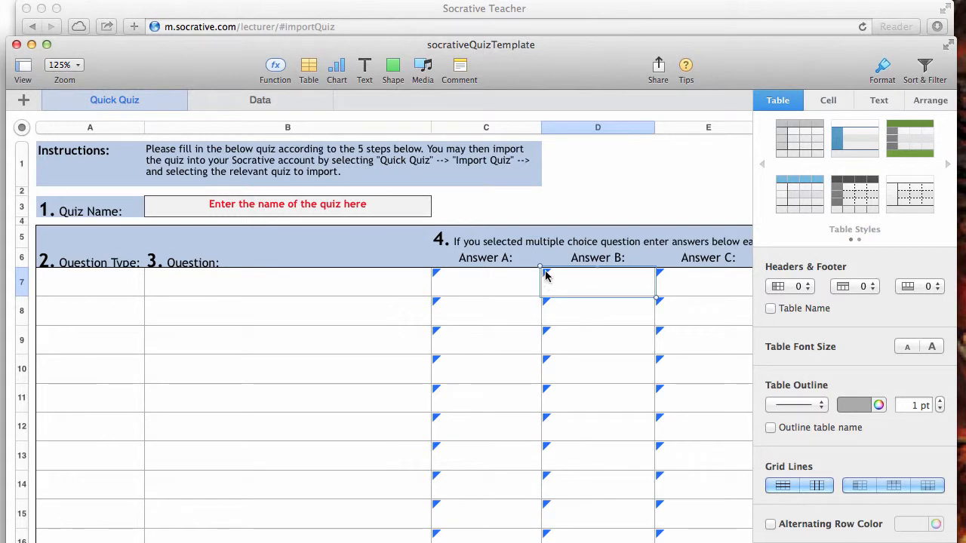
pyautogui.scroll(2, 546, 277)
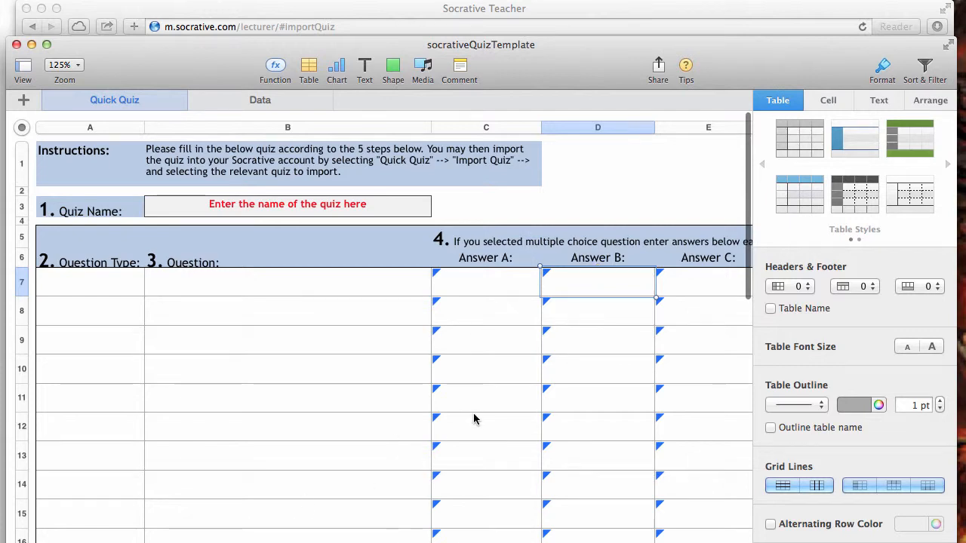
pyautogui.hscroll(15, 474, 418)
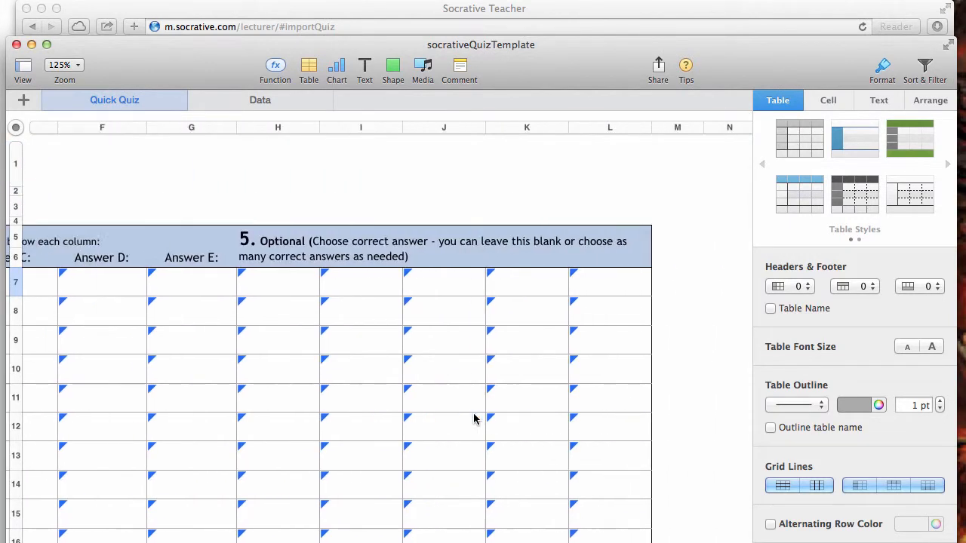
pyautogui.hscroll(-15, 474, 418)
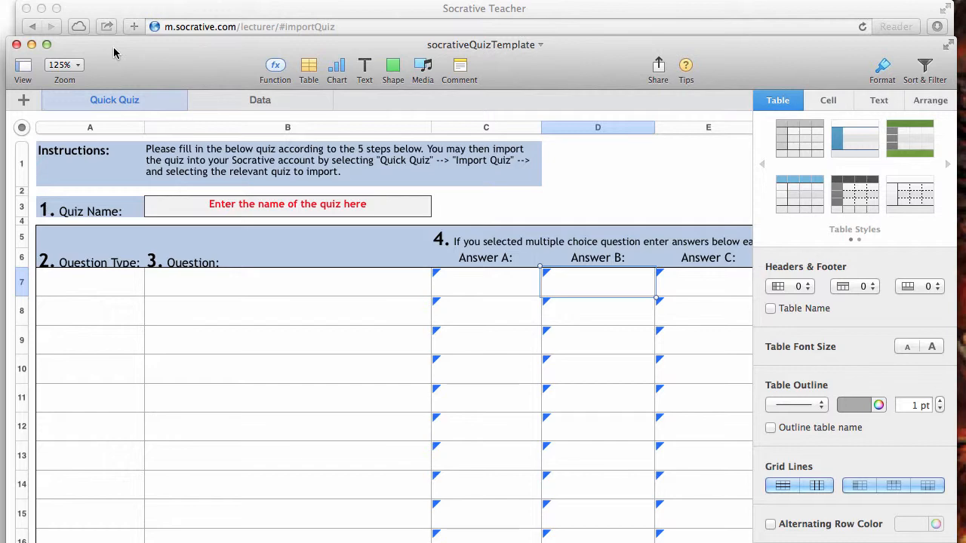
pyautogui.moveTo(113, 47)
pyautogui.mouseDown()
pyautogui.moveTo(113, 97)
pyautogui.moveTo(111, 52)
pyautogui.mouseUp()
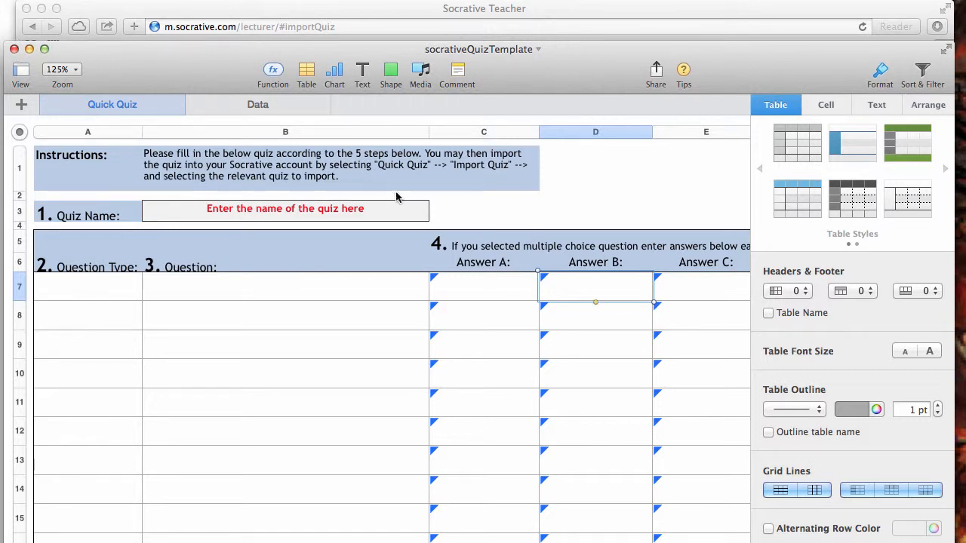
pyautogui.click(15, 49)
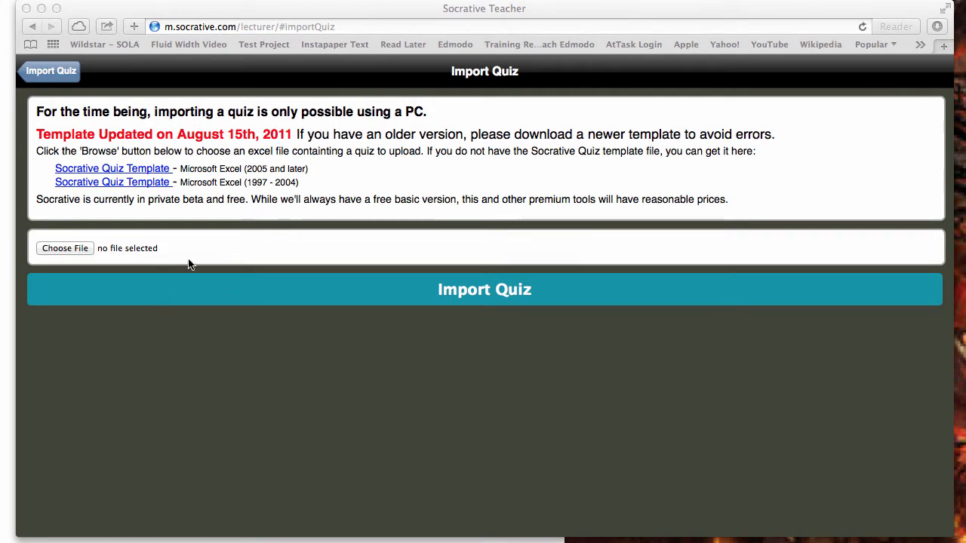
pyautogui.click(68, 250)
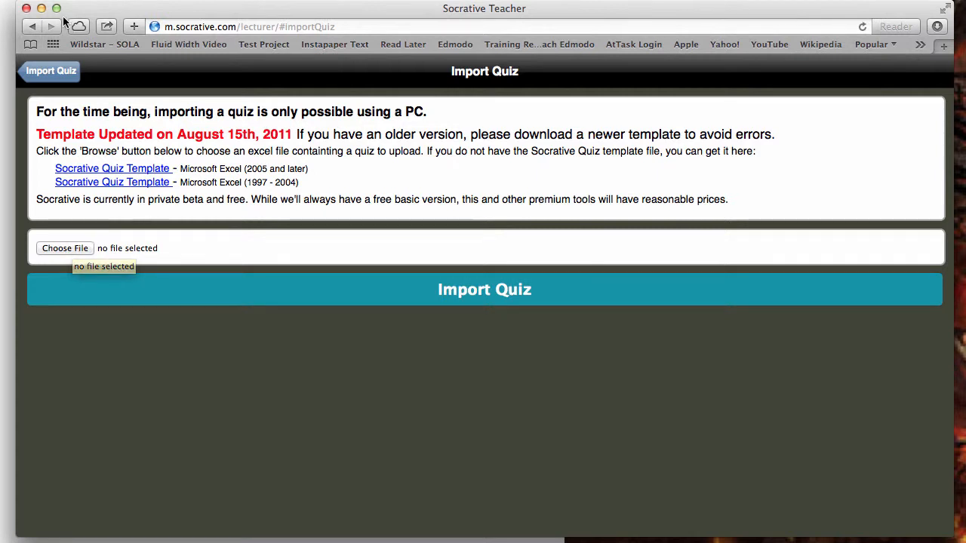
# Leave the import pages and start creating a new quiz from quiz management
pyautogui.click(41, 74)
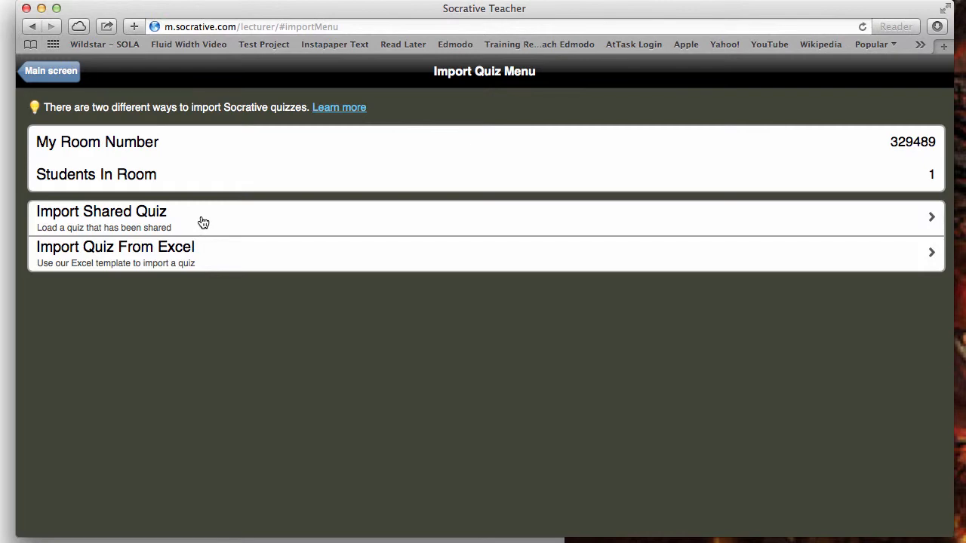
pyautogui.click(65, 76)
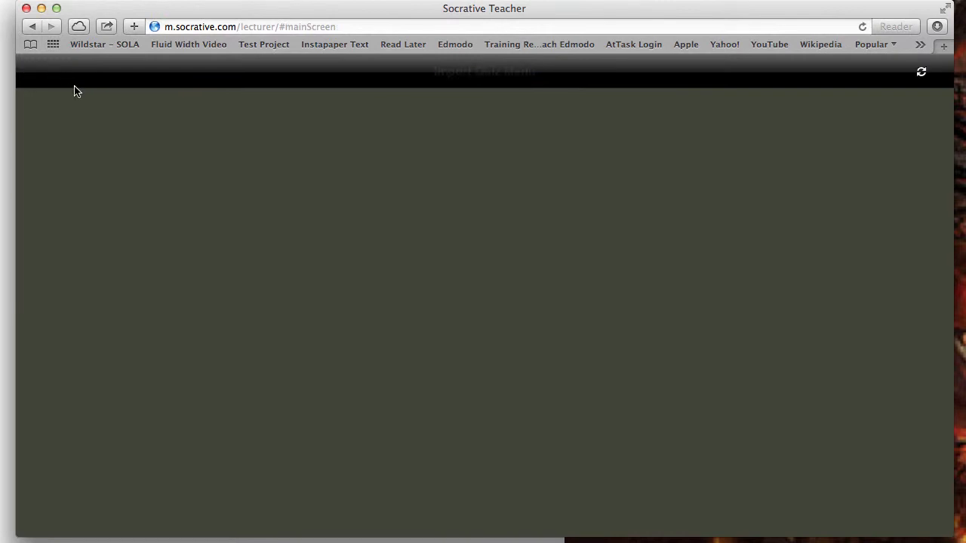
pyautogui.scroll(-5, 217, 324)
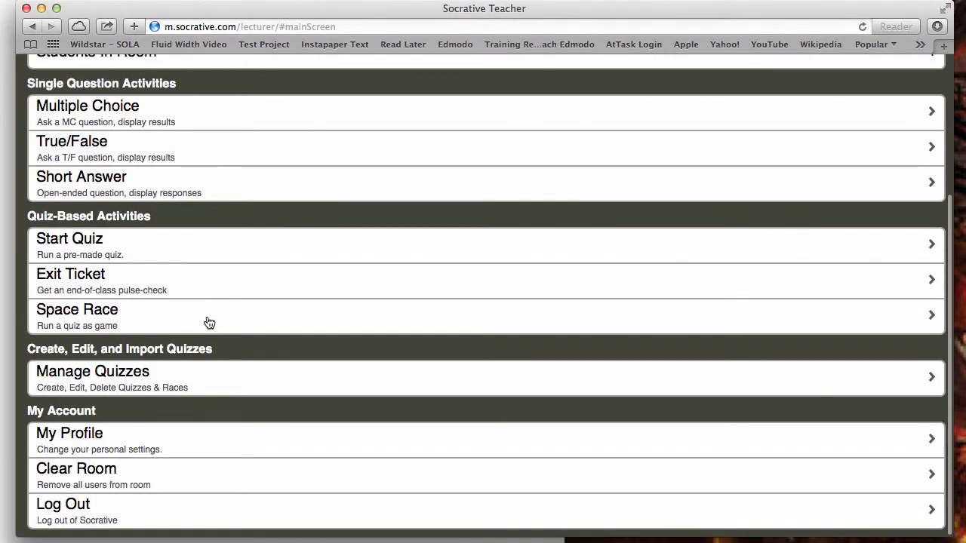
pyautogui.click(140, 384)
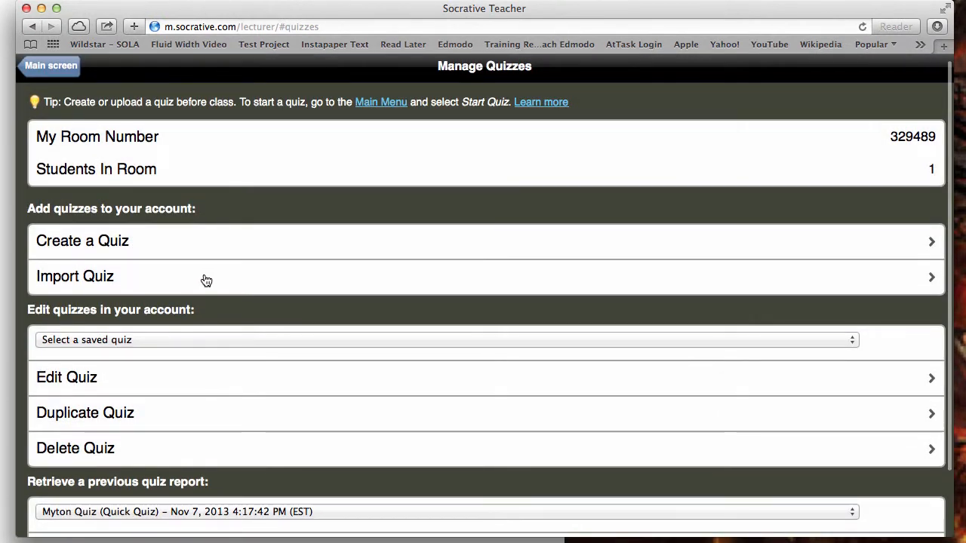
pyautogui.click(150, 240)
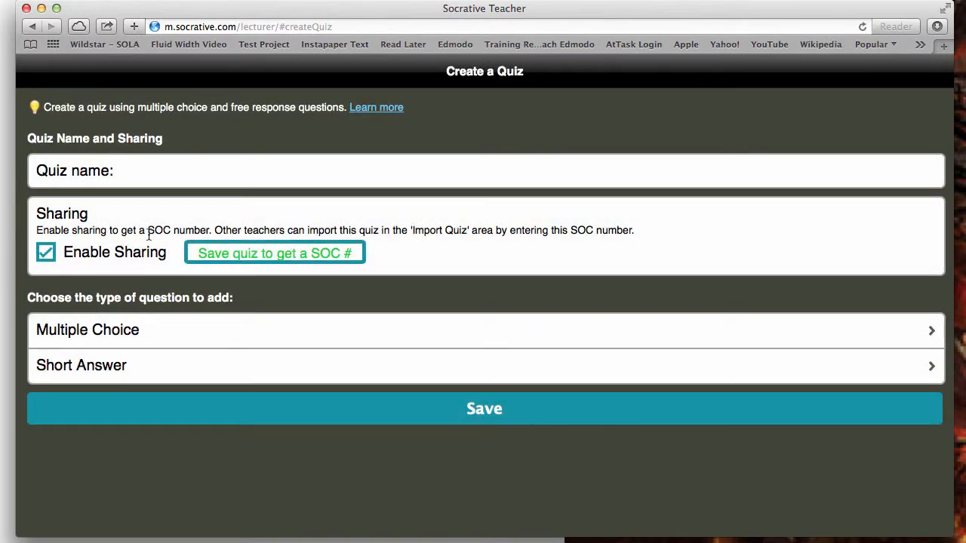
# Name the new quiz "Sample Quiz for Video"
pyautogui.click(147, 164)
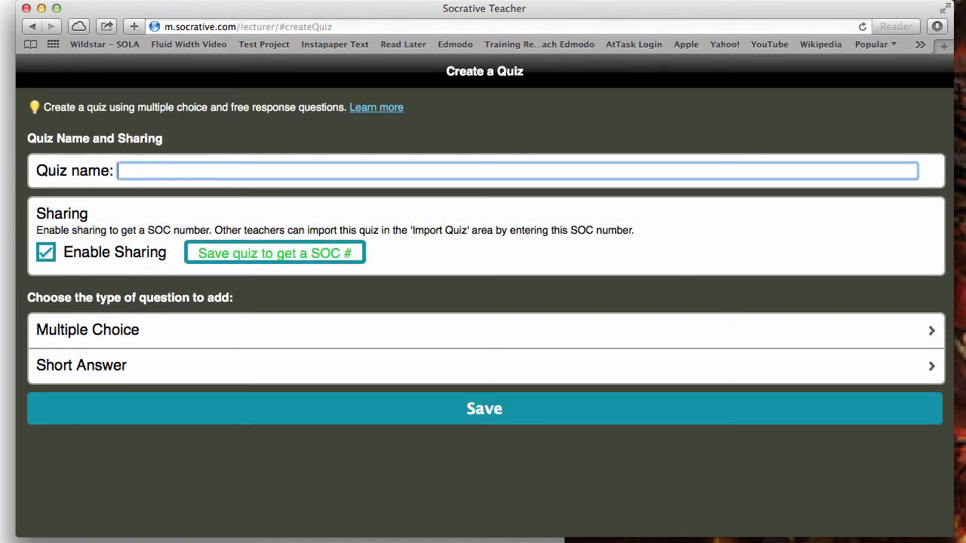
pyautogui.write('S')
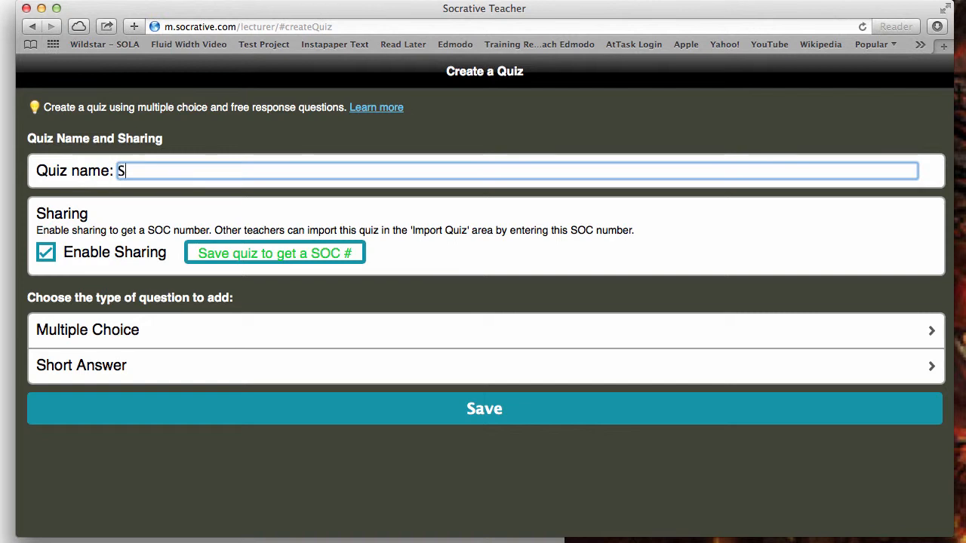
pyautogui.write('ample Quize')
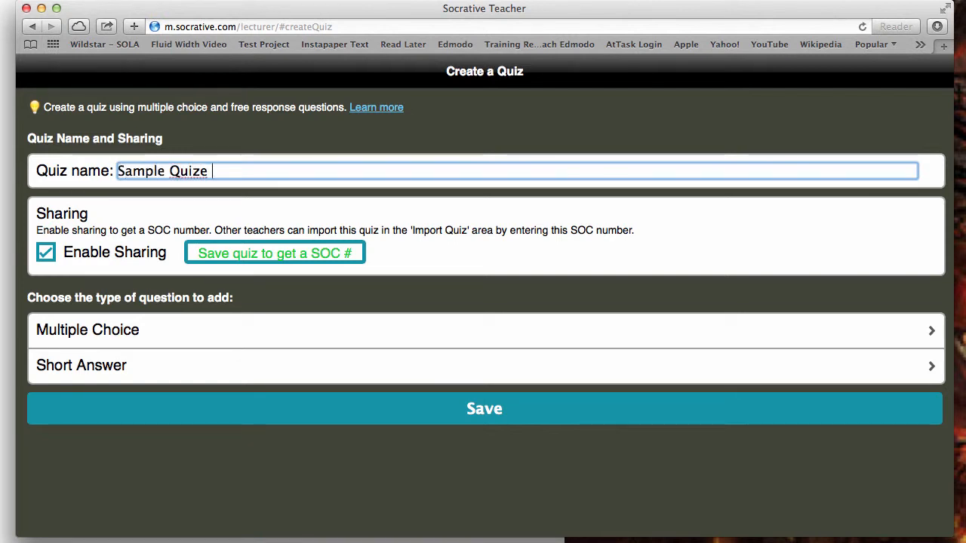
pyautogui.press('BackSpace')
pyautogui.write('for Video')
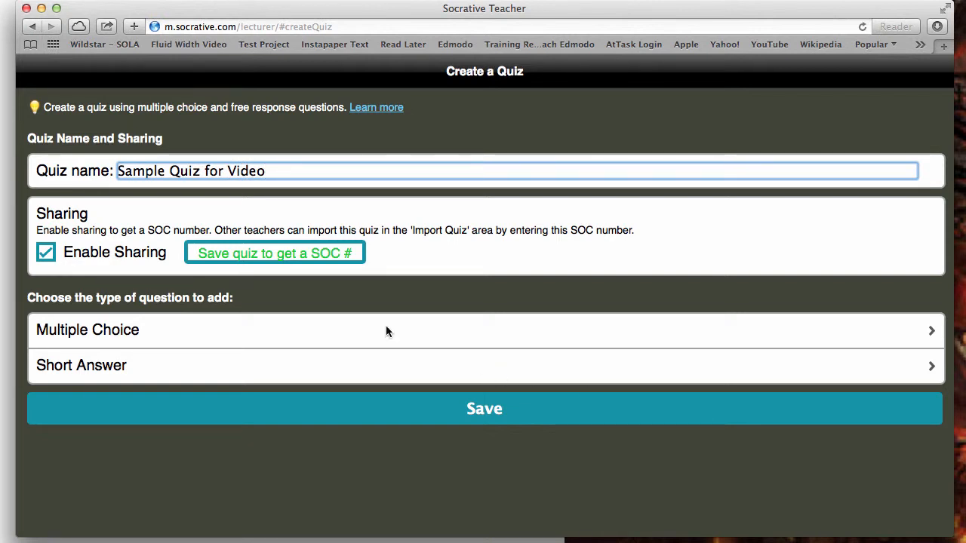
pyautogui.moveTo(35, 213); pyautogui.dragTo(90, 215)
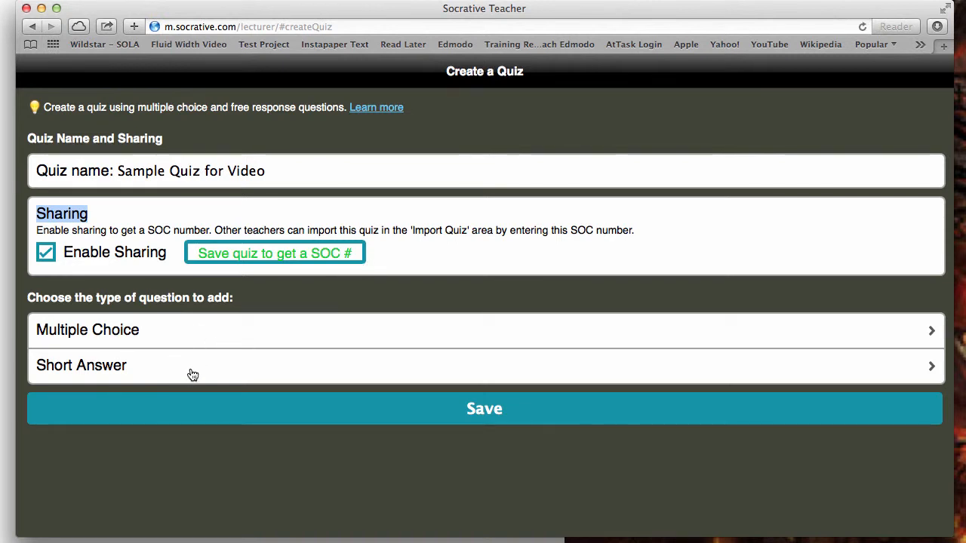
# Add a multiple choice question to the quiz with the text "How many pens are on my desk?"
pyautogui.click(144, 332)
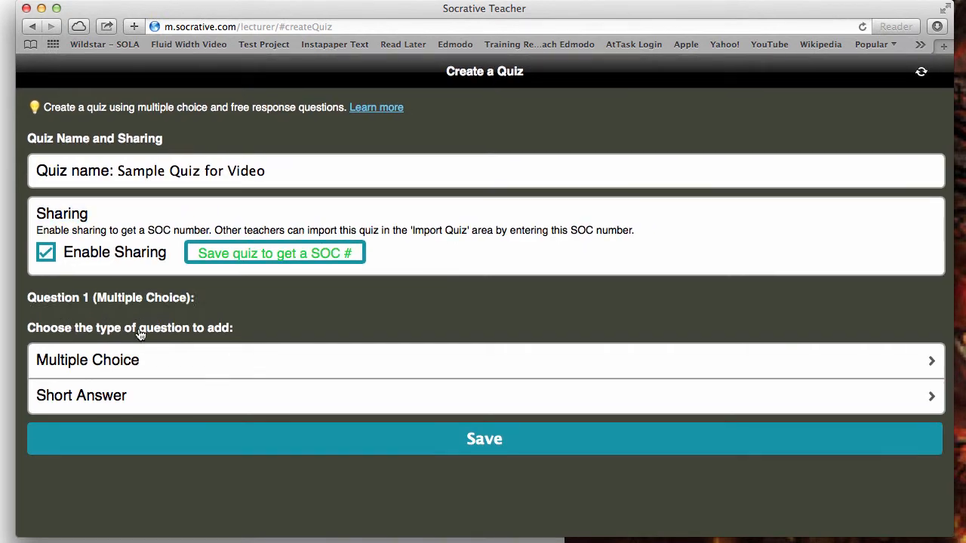
pyautogui.scroll(-5, 151, 336)
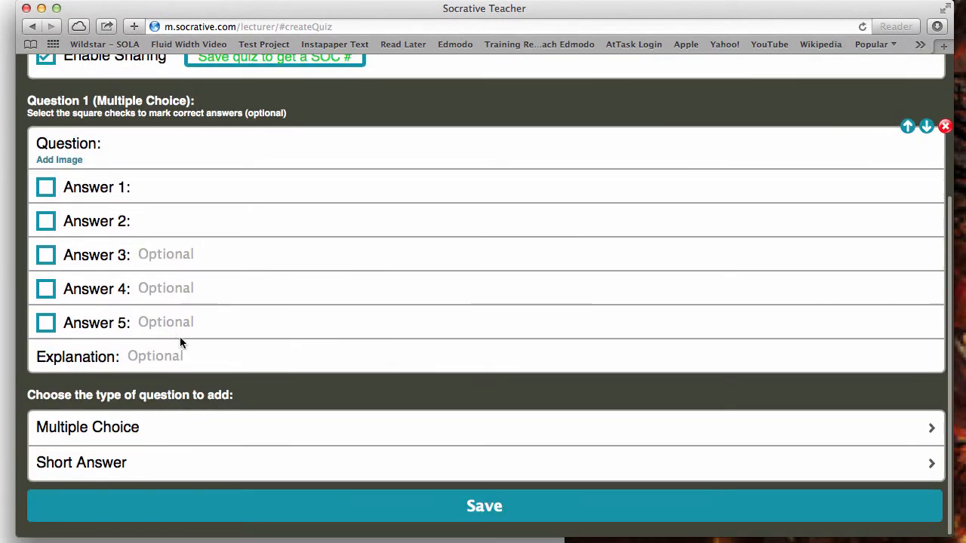
pyautogui.scroll(3, 154, 333)
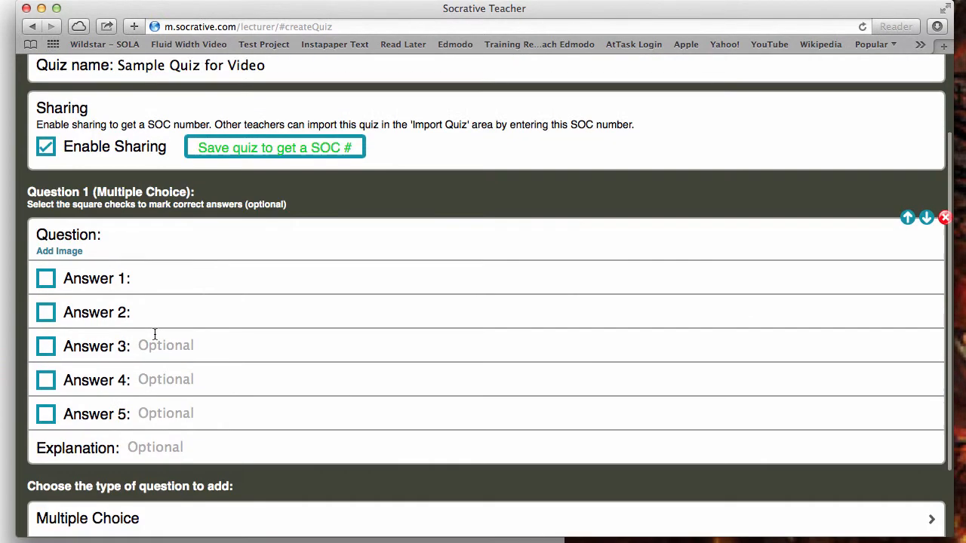
pyautogui.scroll(-3, 154, 333)
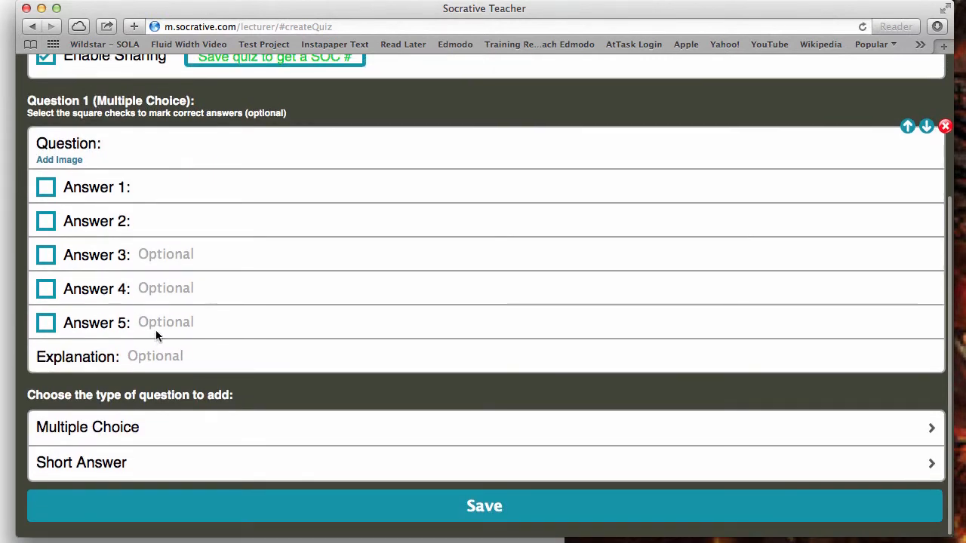
pyautogui.scroll(4, 155, 332)
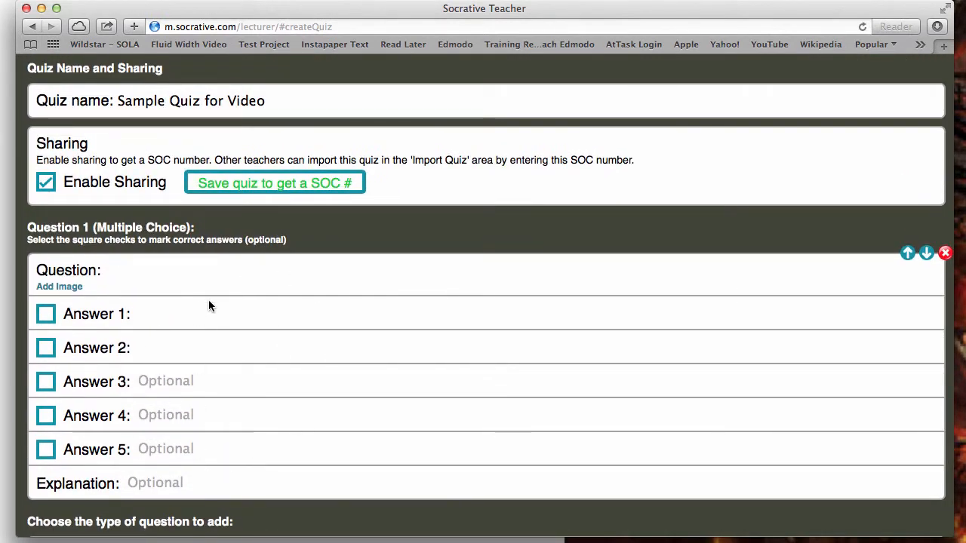
pyautogui.click(158, 274)
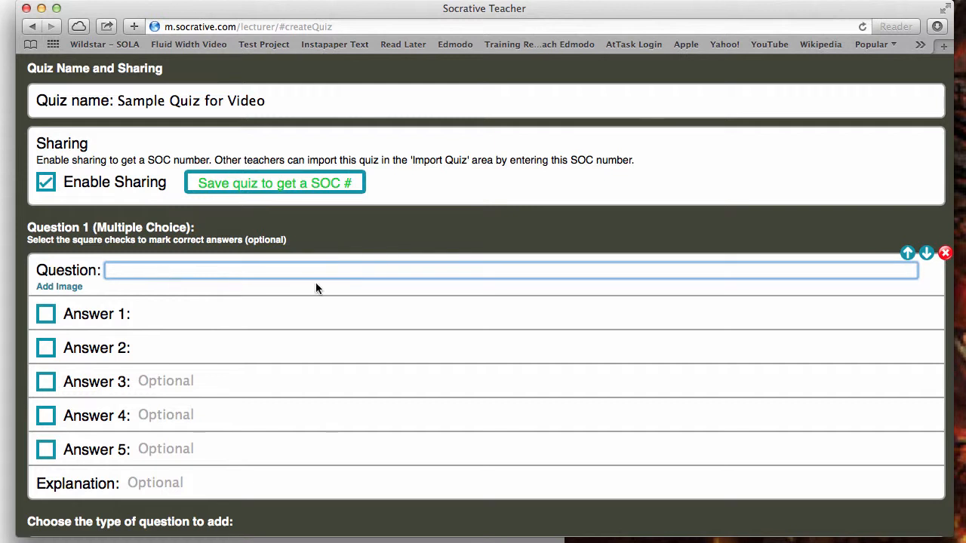
pyautogui.write('How man')
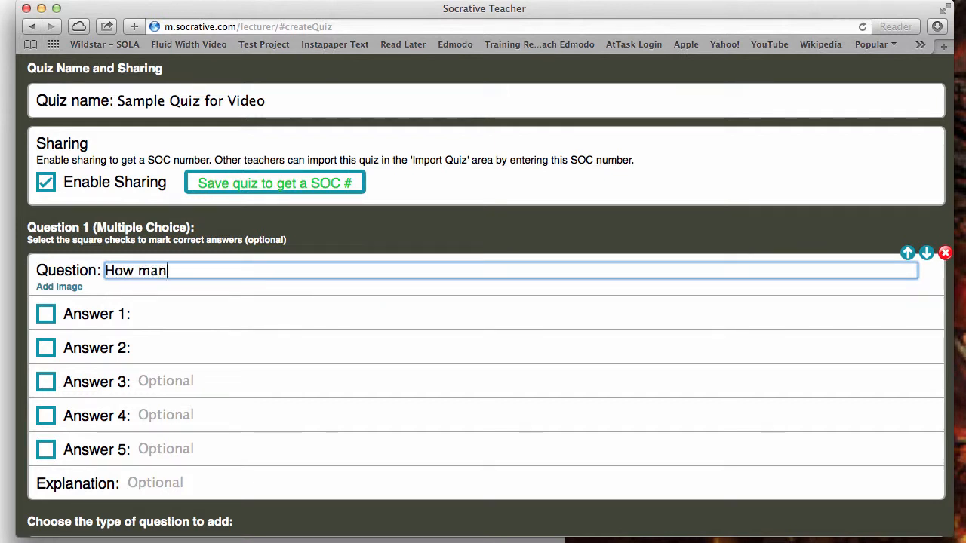
pyautogui.write('y pens are on my desk?')
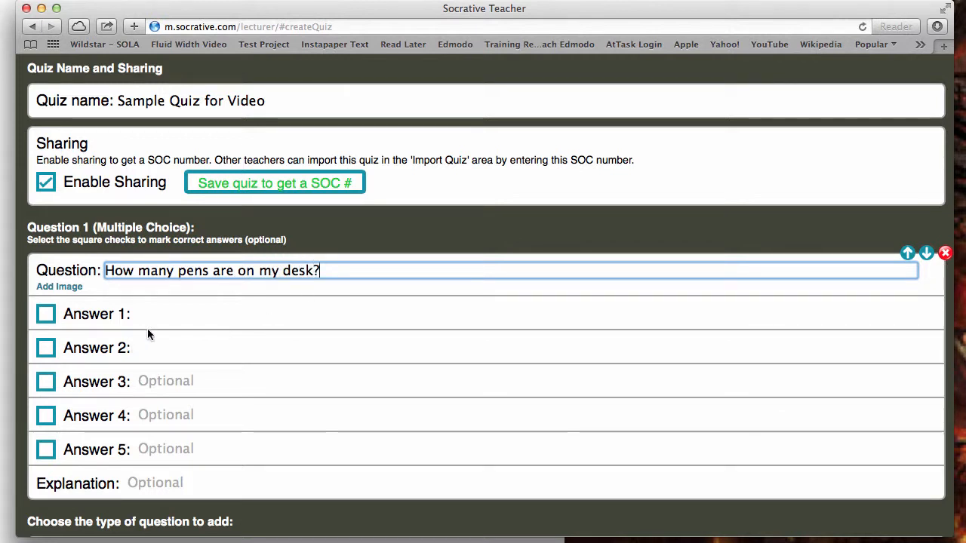
# Fill in the first four answers of the pens question as 2, 5, 10 and none
pyautogui.click(205, 315)
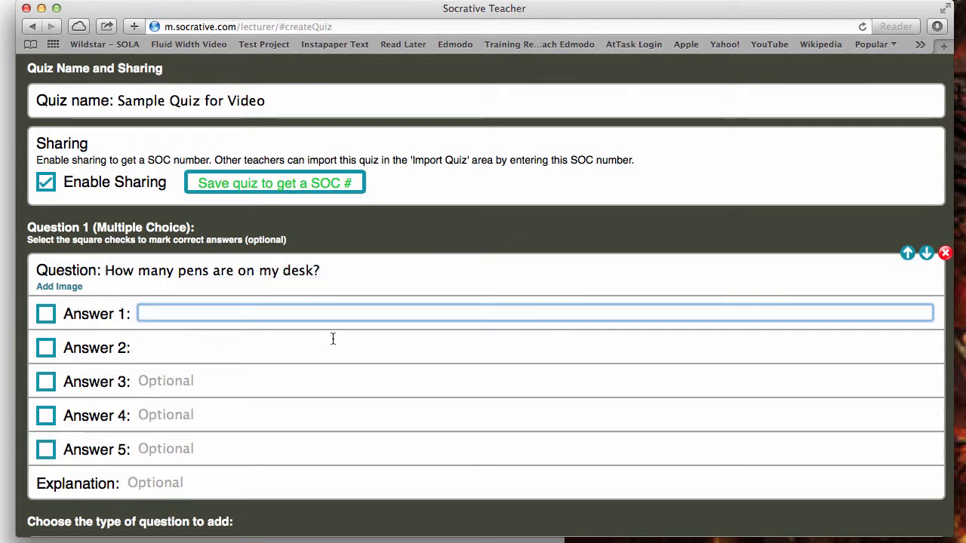
pyautogui.write('2')
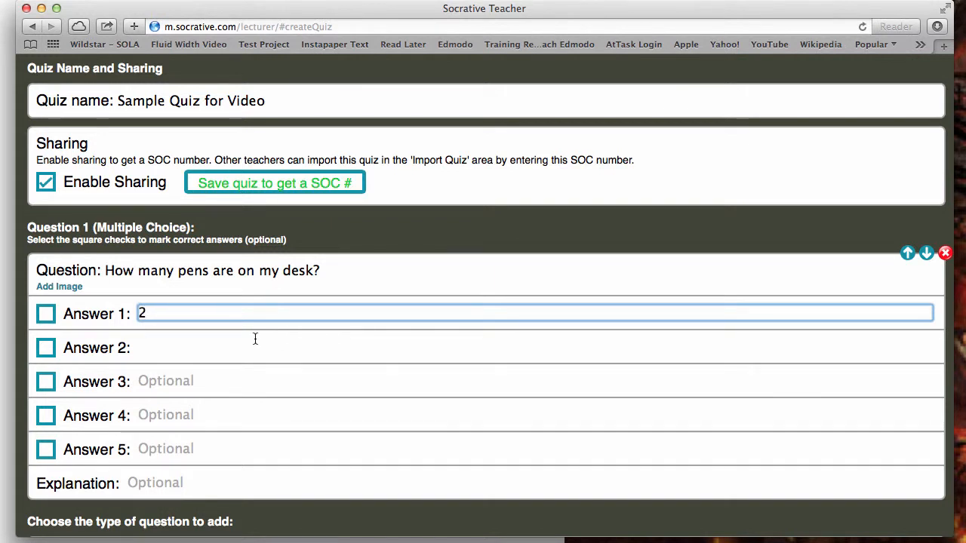
pyautogui.click(223, 345)
pyautogui.write('5')
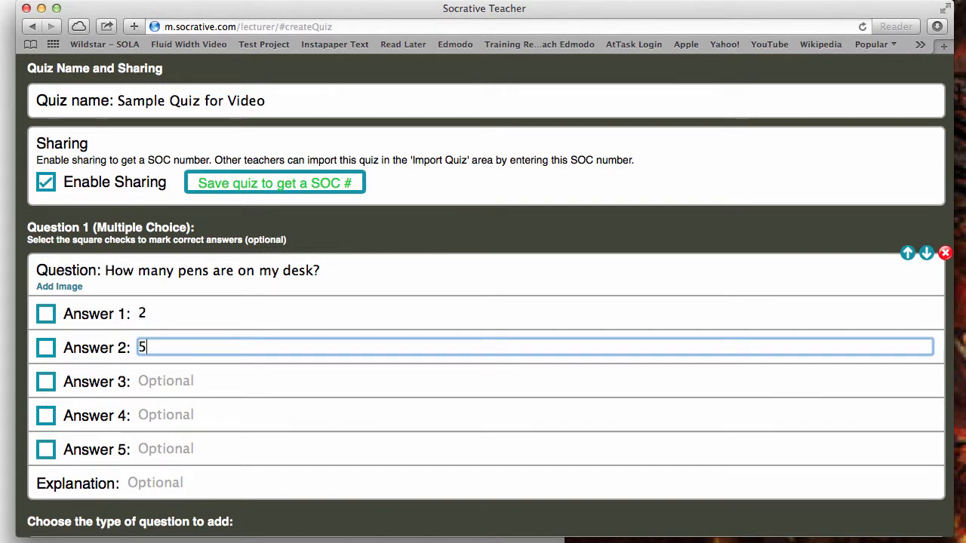
pyautogui.click(212, 383)
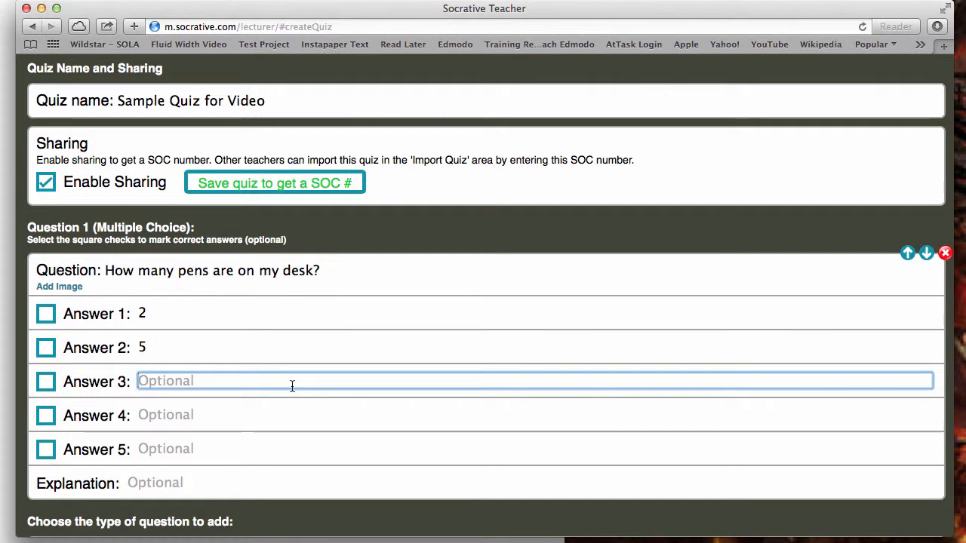
pyautogui.write('10')
pyautogui.click(238, 415)
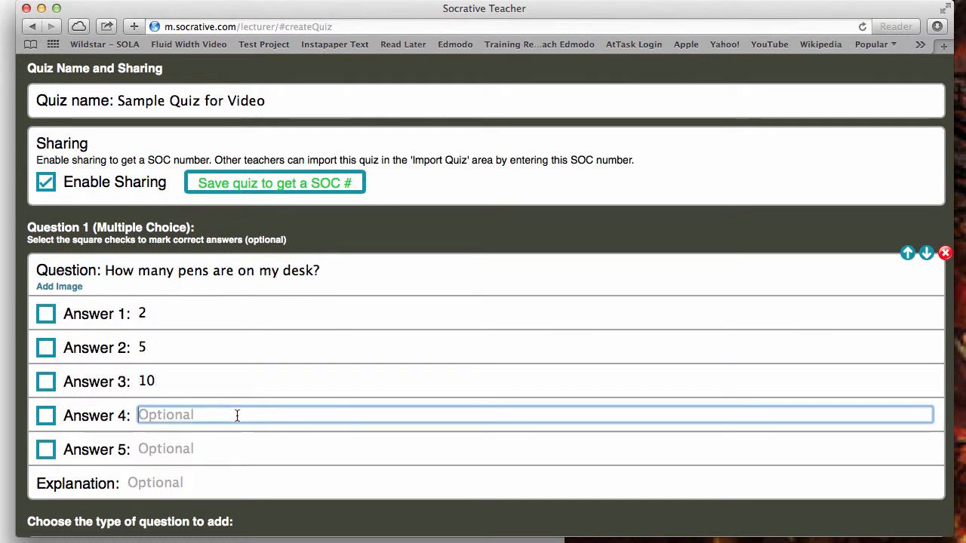
pyautogui.write('none')
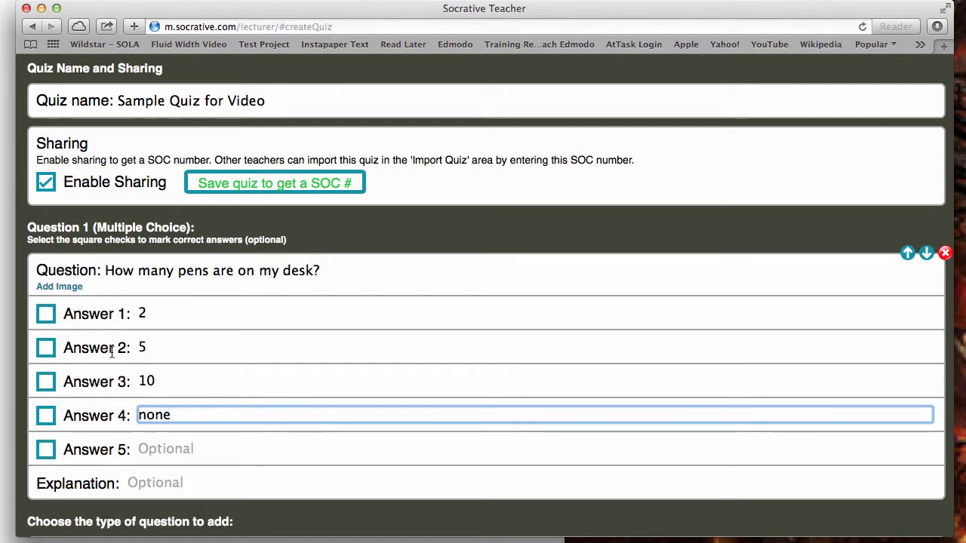
# Mark the answer "none" as the correct answer to the multiple choice question
pyautogui.click(46, 417)
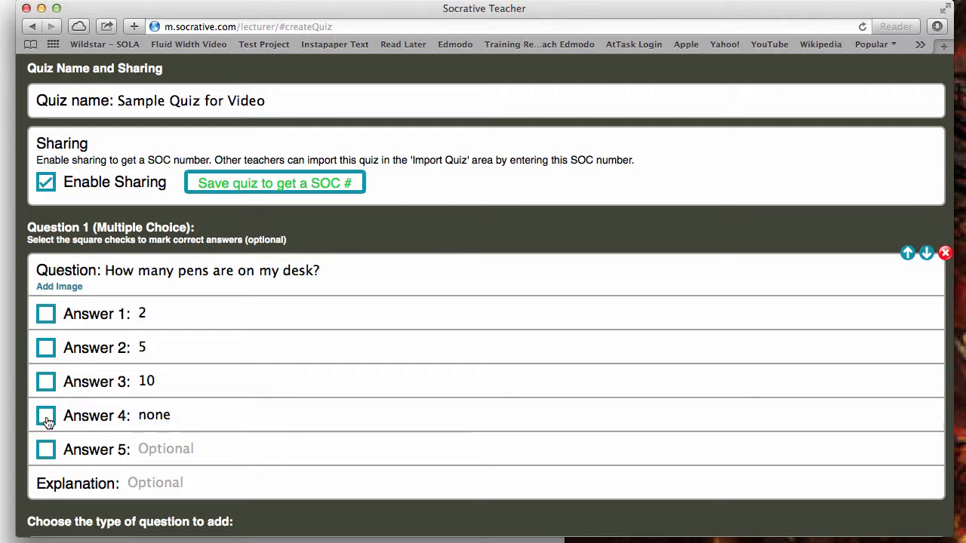
pyautogui.scroll(-3, 261, 327)
pyautogui.scroll(3, 255, 323)
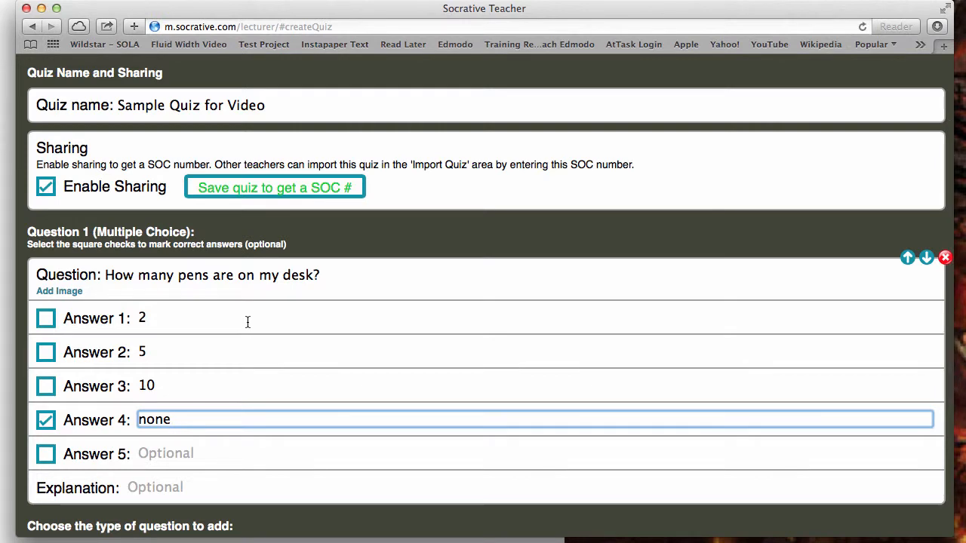
# Add a short answer question to the quiz with the text "Please describe my office."
pyautogui.scroll(-4, 289, 315)
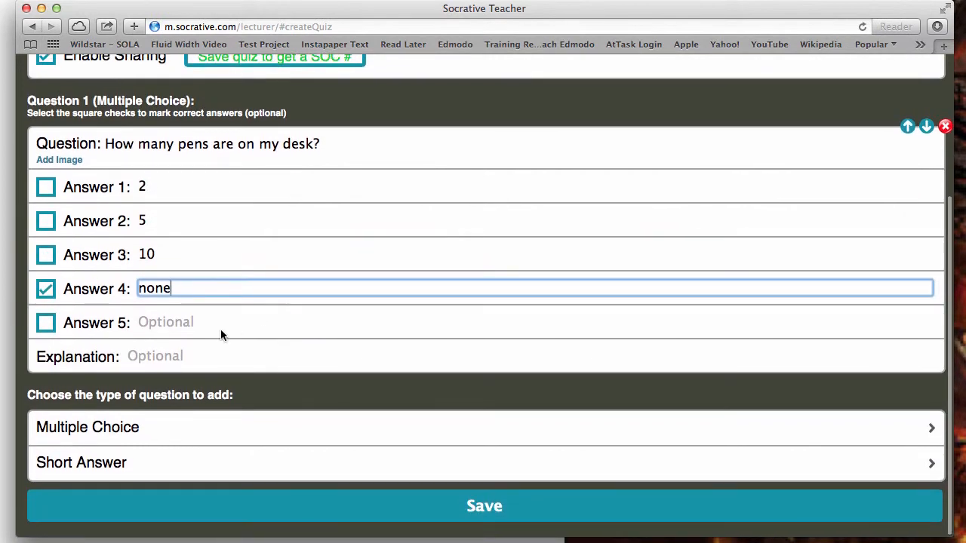
pyautogui.click(184, 464)
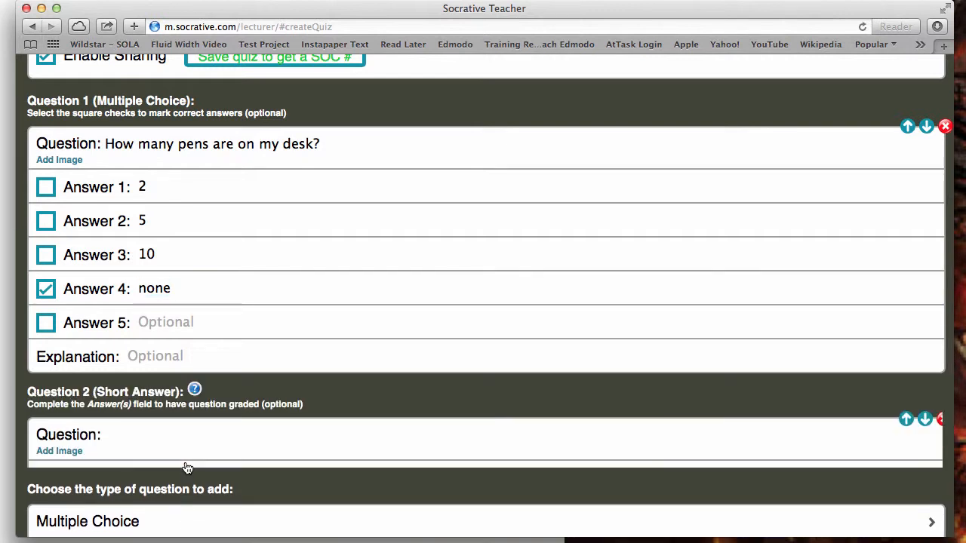
pyautogui.scroll(-4, 197, 446)
pyautogui.click(153, 277)
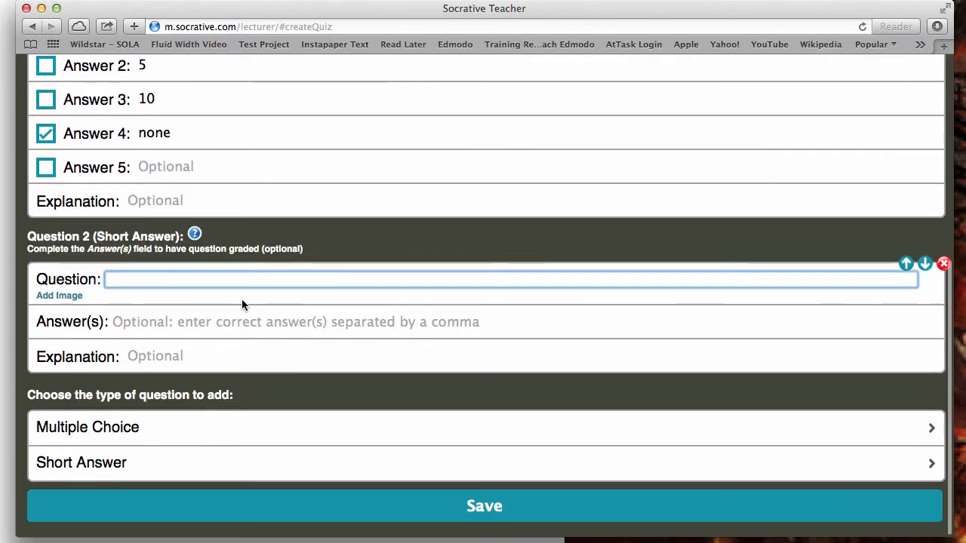
pyautogui.write('Please de')
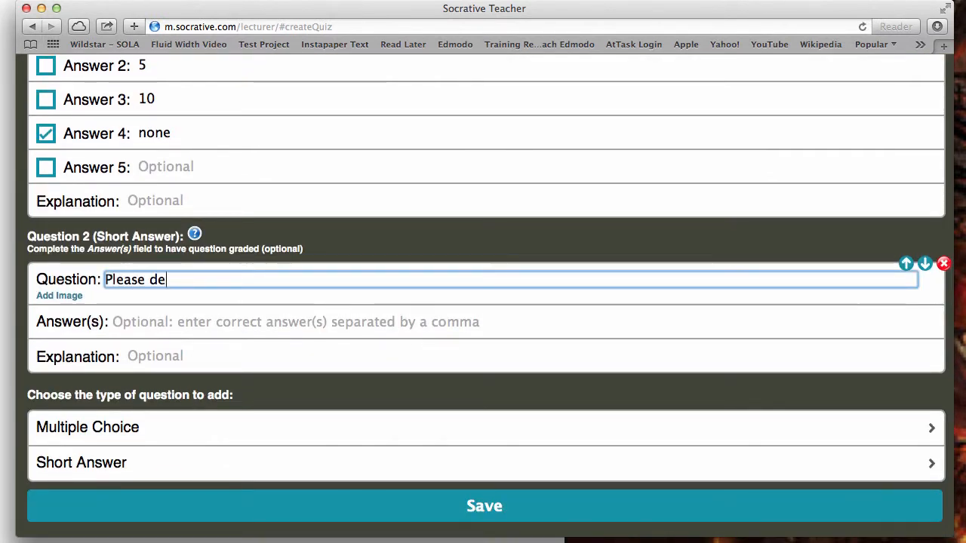
pyautogui.write('scribe my o')
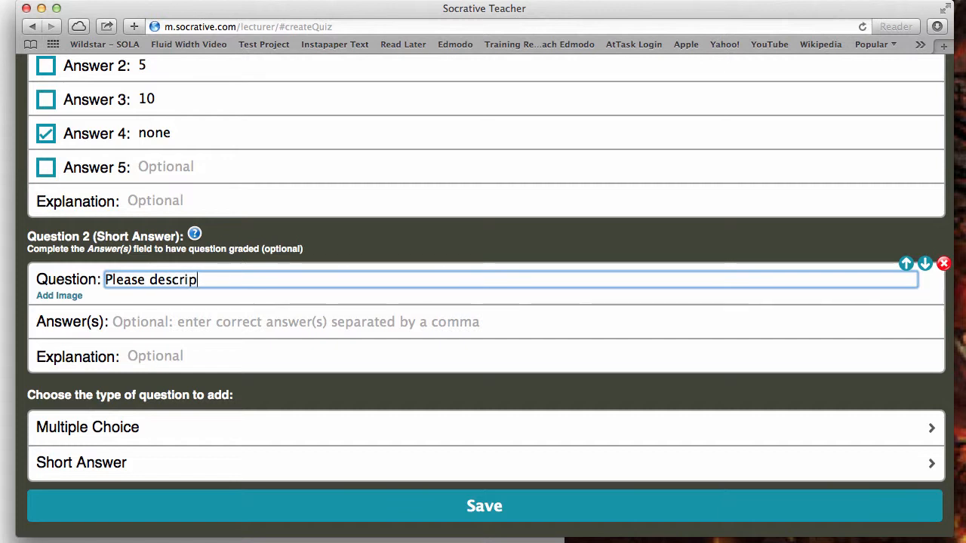
pyautogui.write('ffice.')
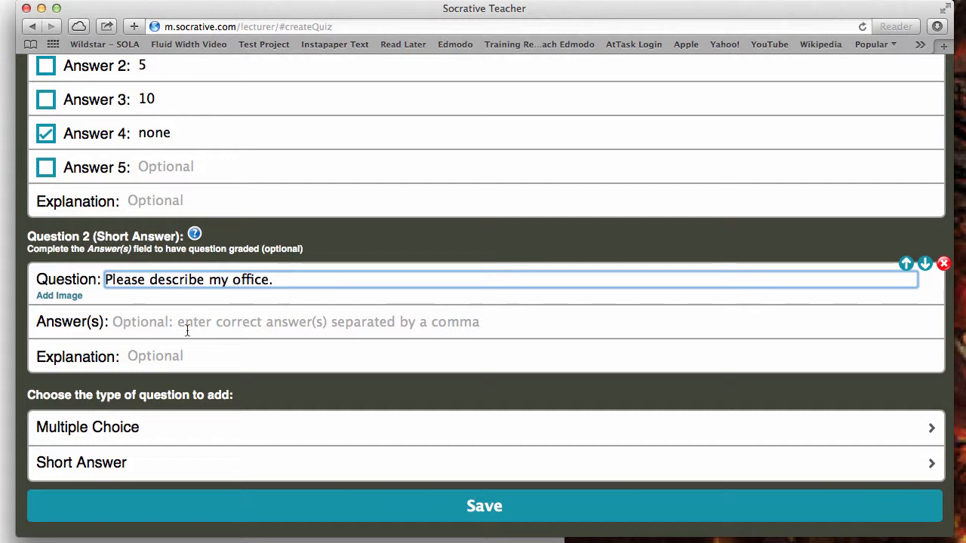
# Enter "awesome" as the correct answer to the short answer question
pyautogui.click(138, 323)
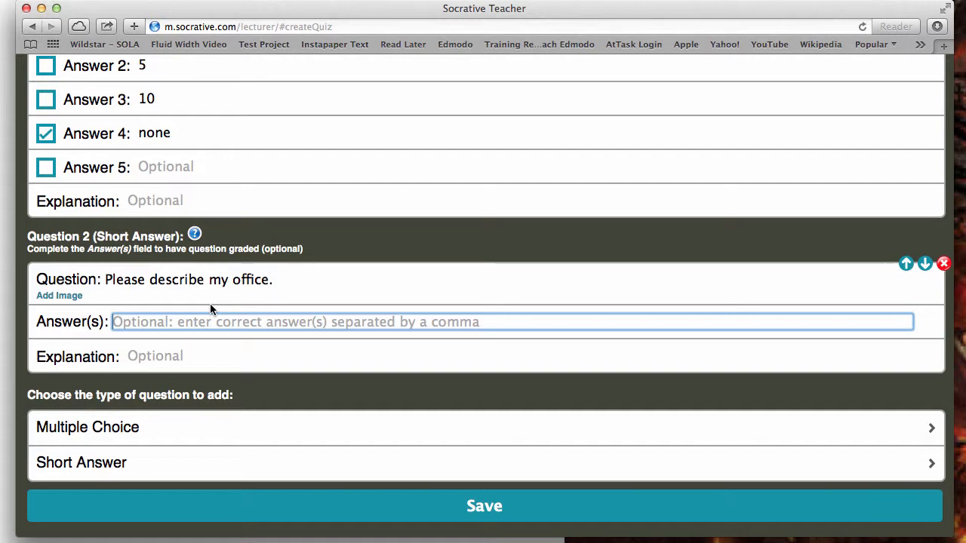
pyautogui.scroll(5, 222, 291)
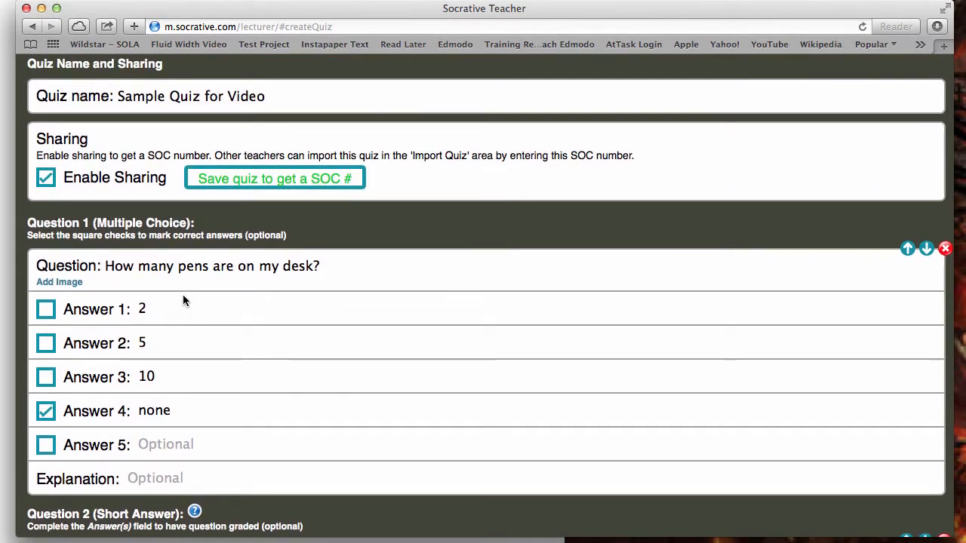
pyautogui.scroll(-5, 182, 301)
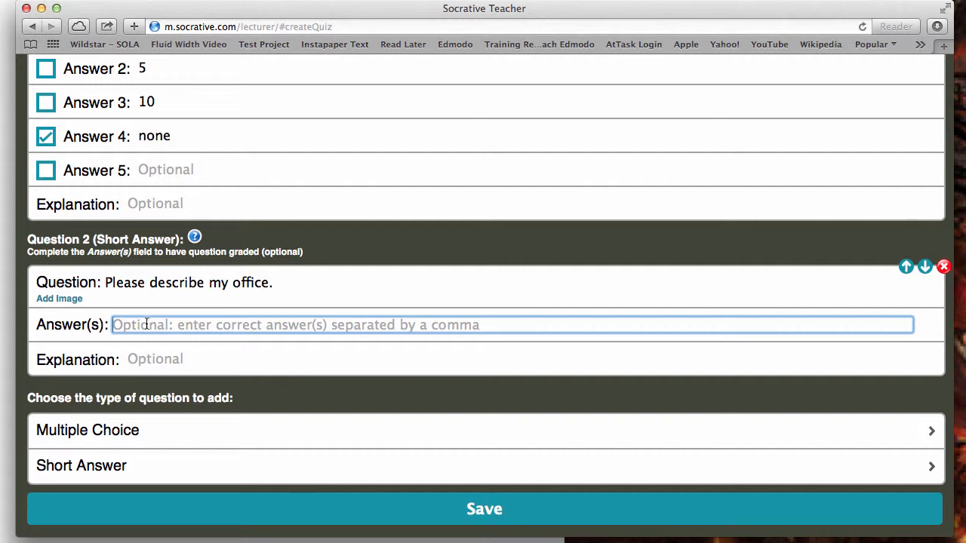
pyautogui.write('awe')
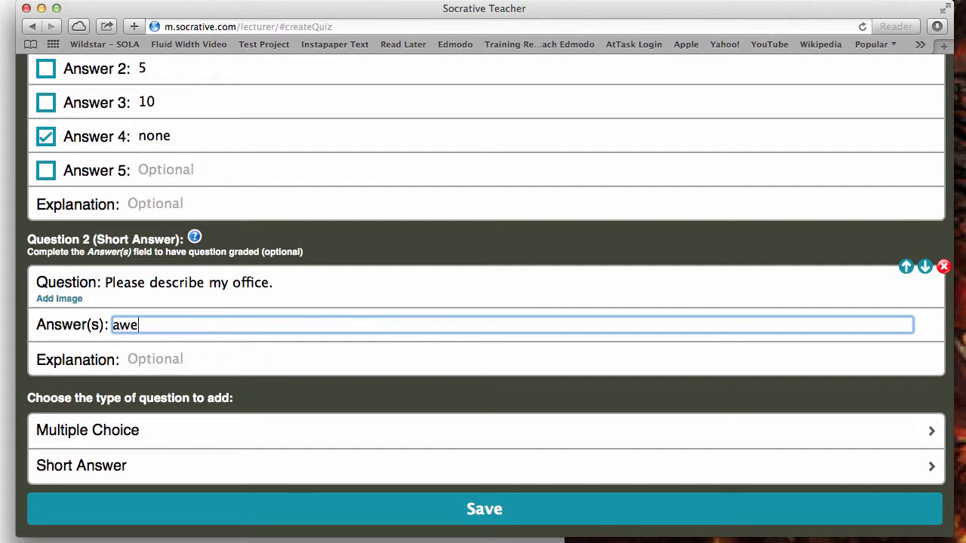
pyautogui.write('some')
# Add the image IMG_0064.jpeg from the Desktop to the multiple choice question about pens
pyautogui.scroll(5, 249, 302)
pyautogui.scroll(-3, 249, 302)
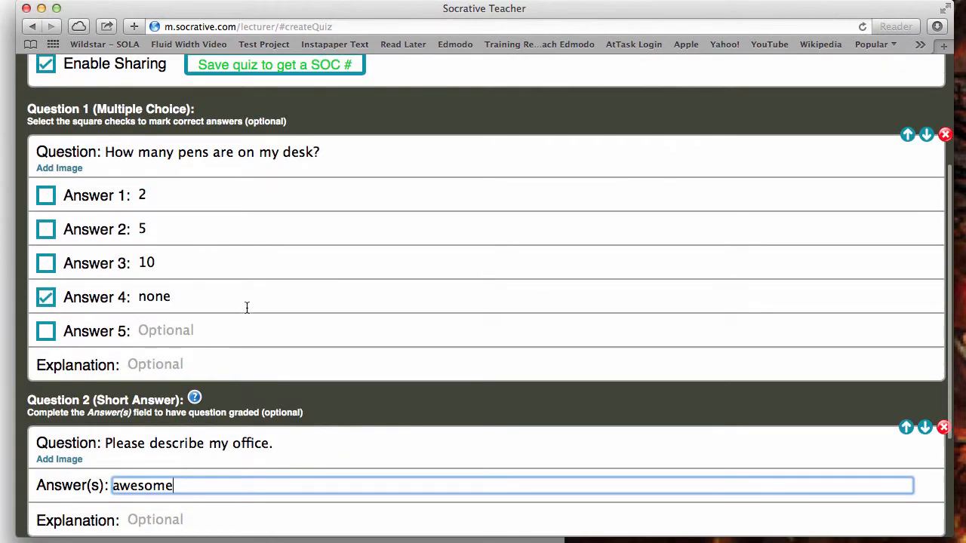
pyautogui.scroll(-3, 241, 308)
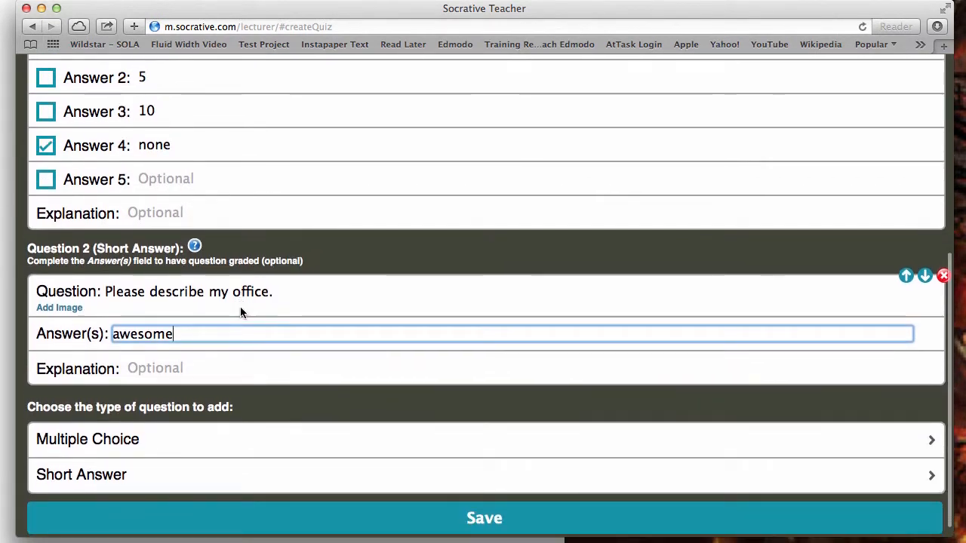
pyautogui.scroll(8, 241, 308)
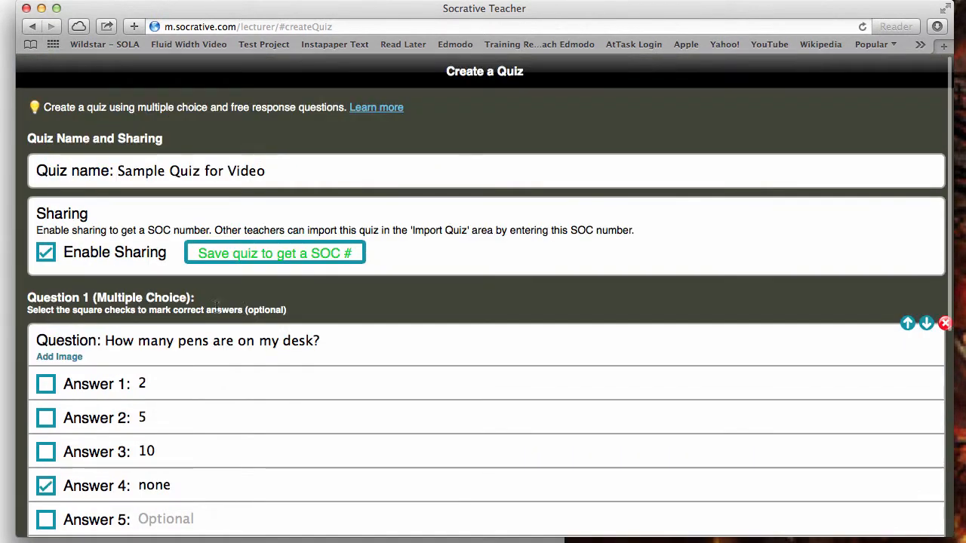
pyautogui.click(66, 358)
pyautogui.scroll(-3, 331, 384)
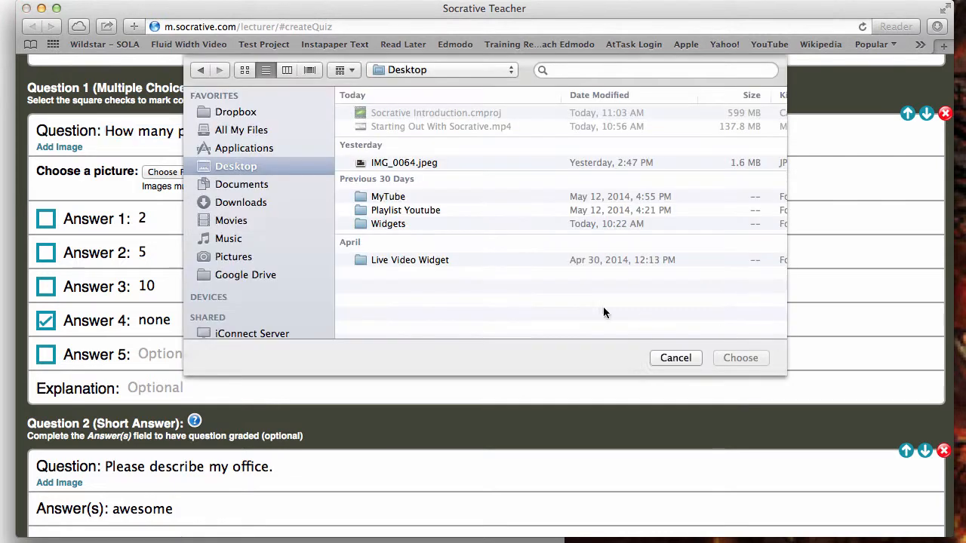
pyautogui.click(450, 163)
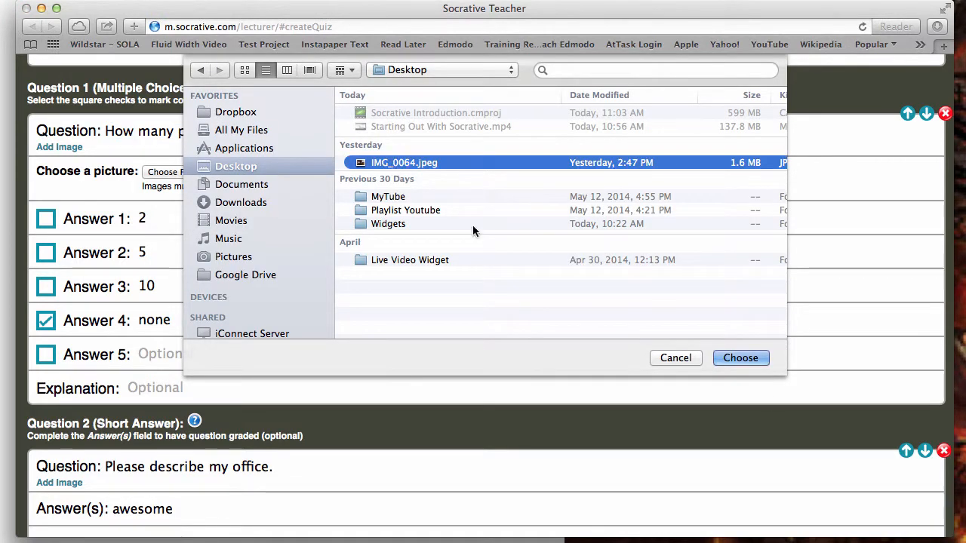
pyautogui.click(742, 358)
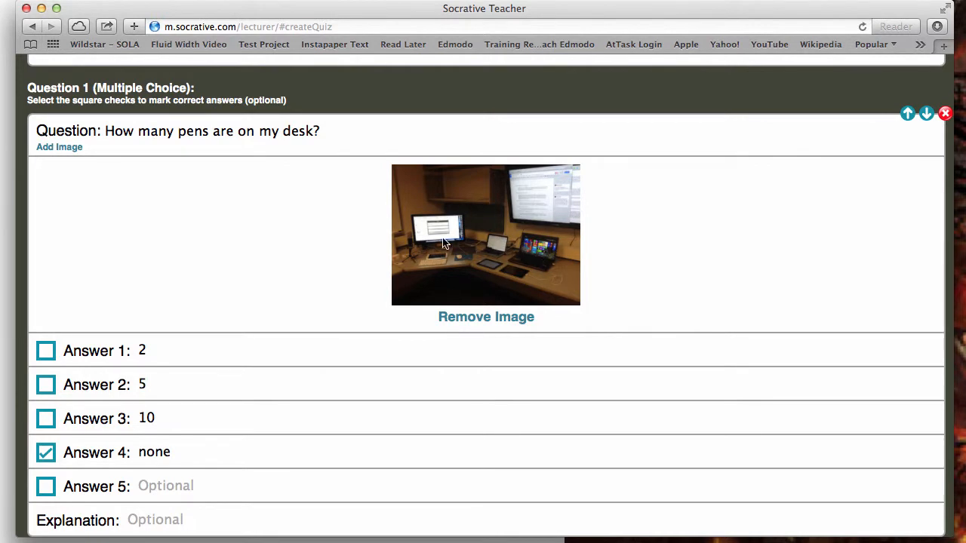
# Save the quiz, highlight its SOC sharing number and close the confirmation
pyautogui.scroll(-8, 293, 274)
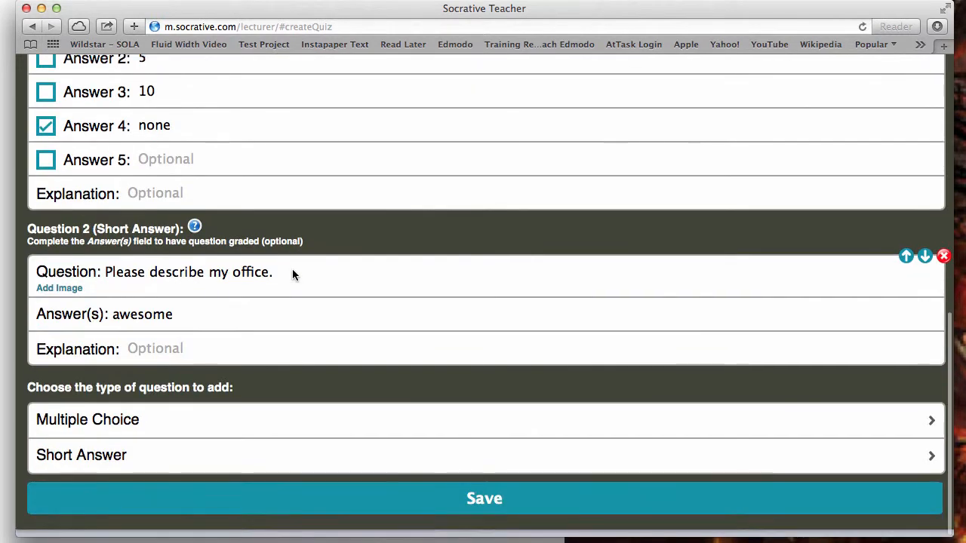
pyautogui.scroll(20, 294, 276)
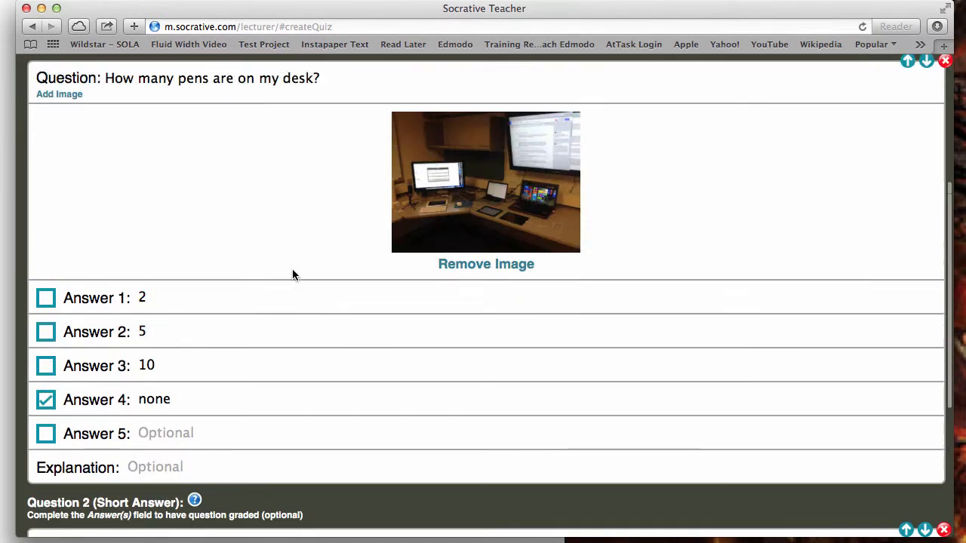
pyautogui.scroll(-10, 293, 273)
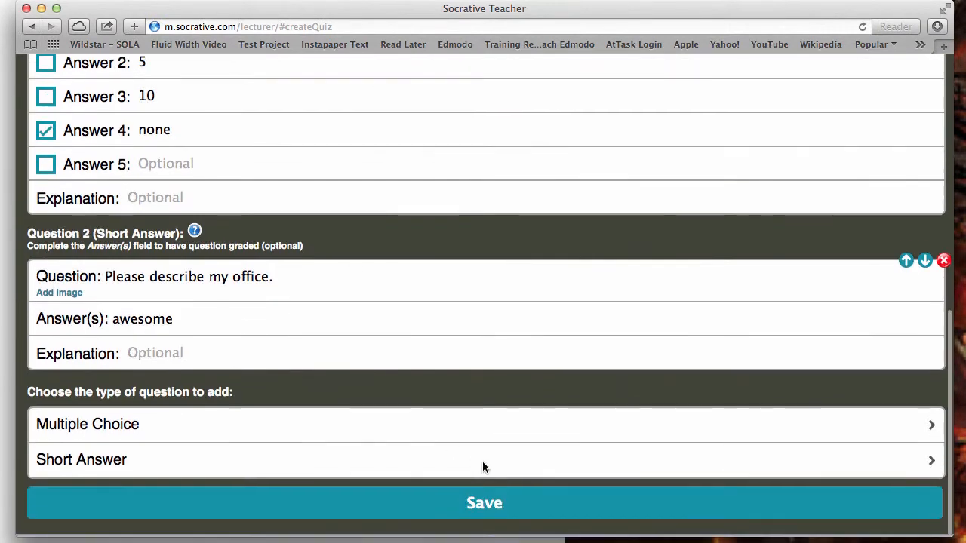
pyautogui.click(482, 509)
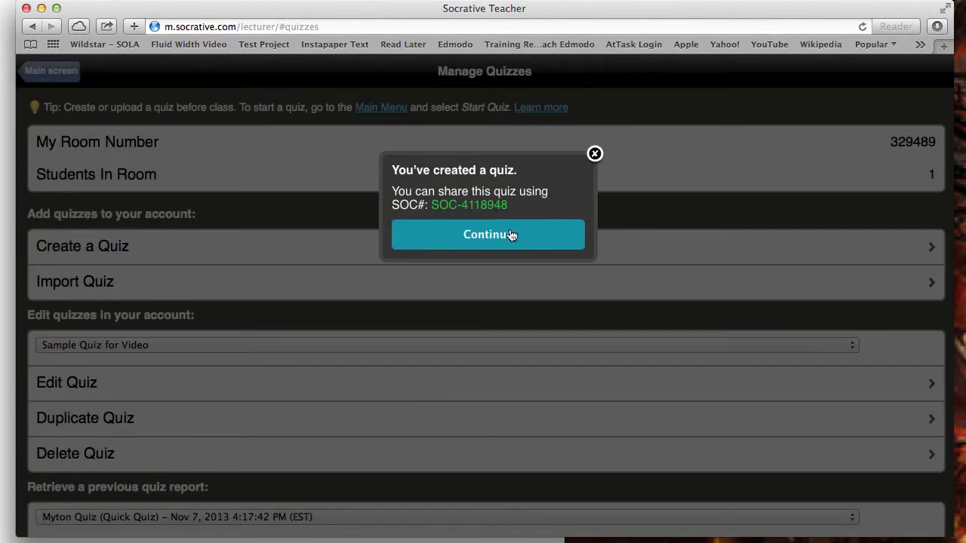
pyautogui.doubleClick(487, 208)
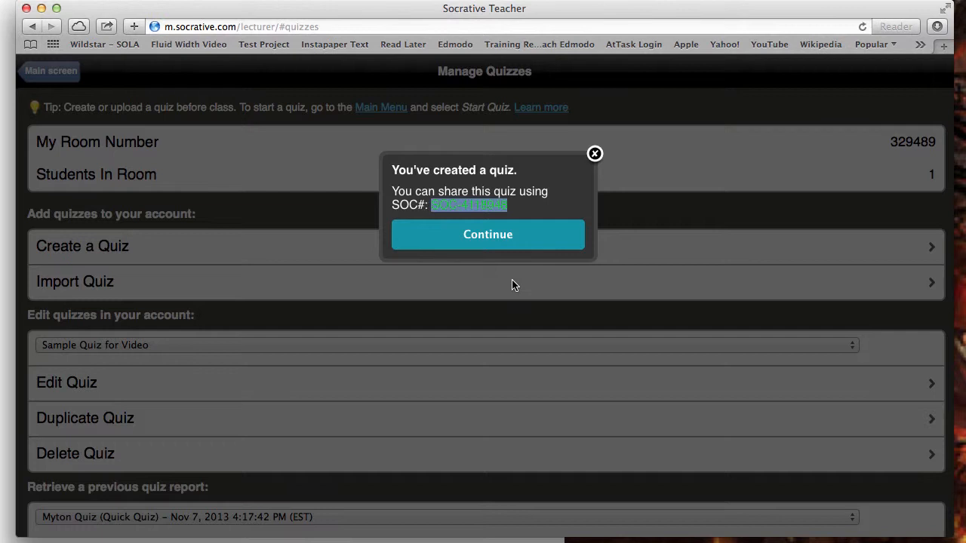
pyautogui.click(595, 154)
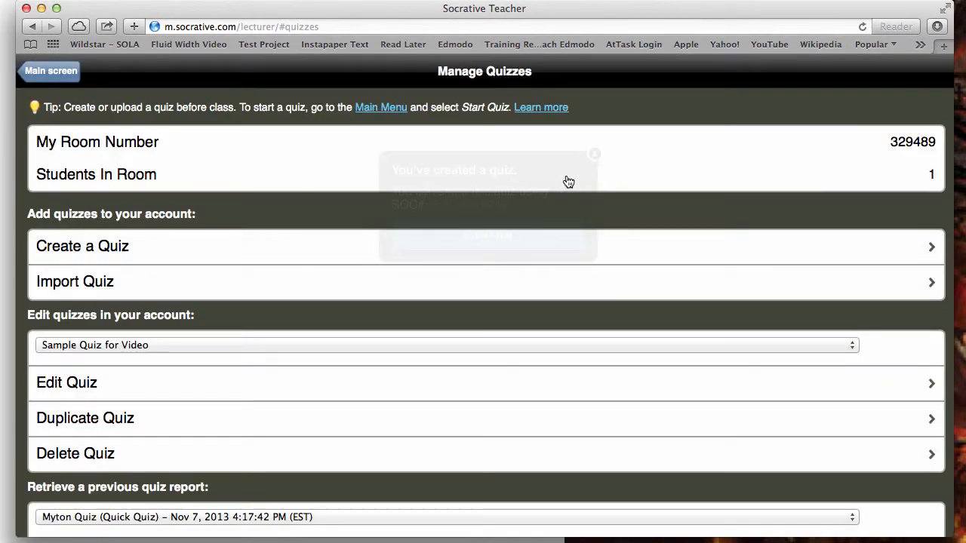
# Look over the quiz management options and the list of saved quizzes, choosing "Sample Quiz for Video" for editing
pyautogui.scroll(-3, 436, 268)
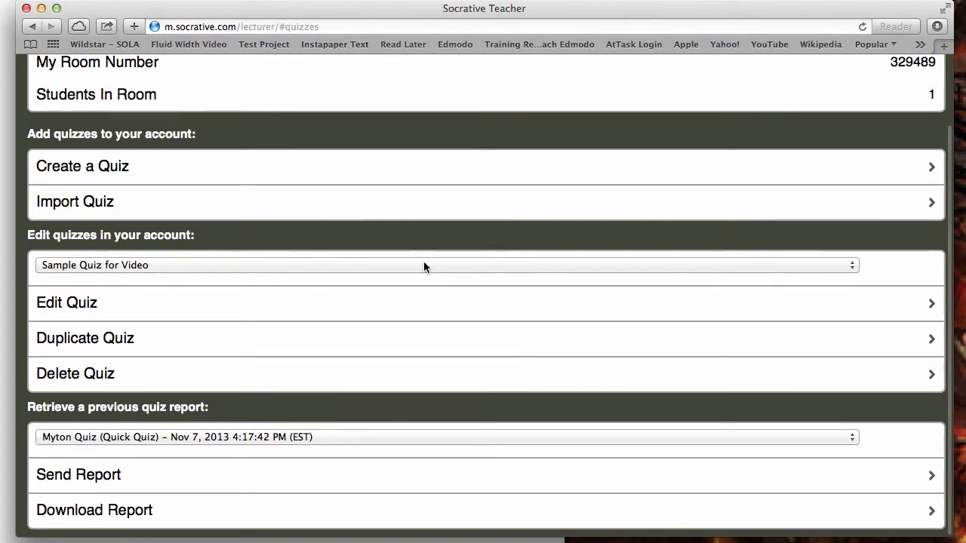
pyautogui.scroll(1, 418, 264)
pyautogui.scroll(1, 419, 264)
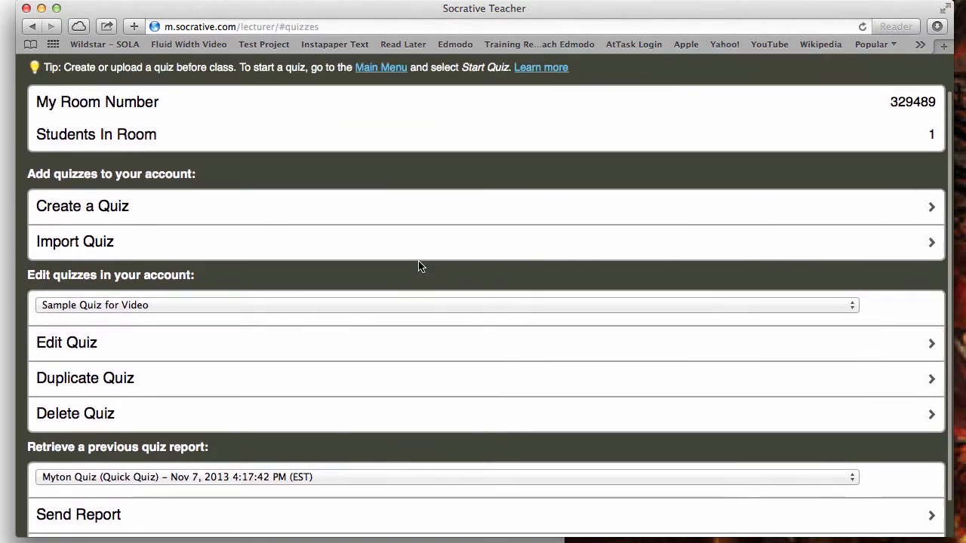
pyautogui.scroll(-2, 418, 262)
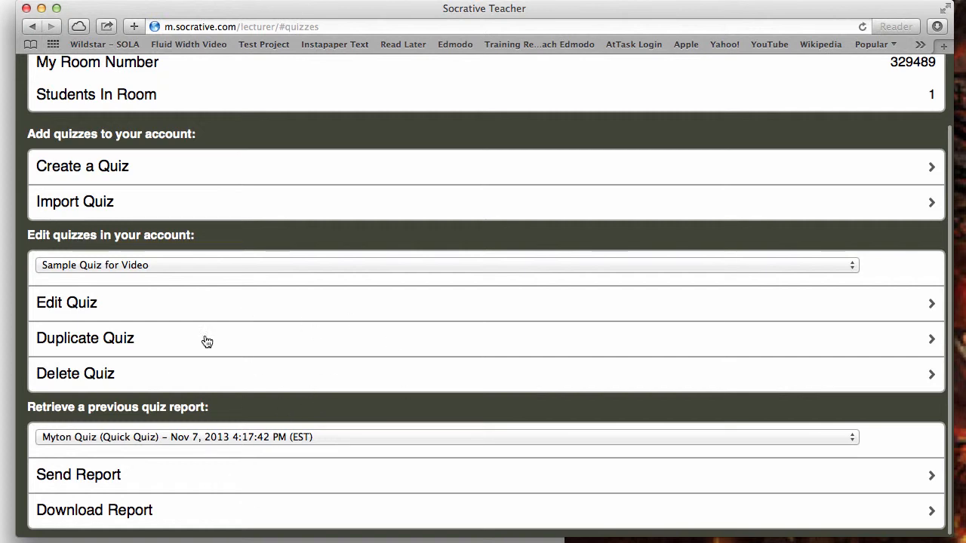
pyautogui.click(194, 264)
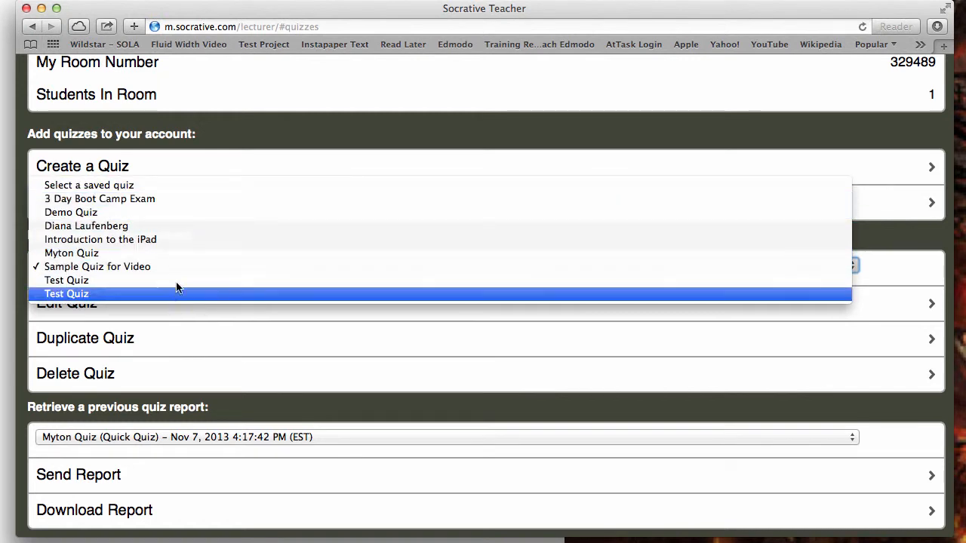
pyautogui.click(167, 263)
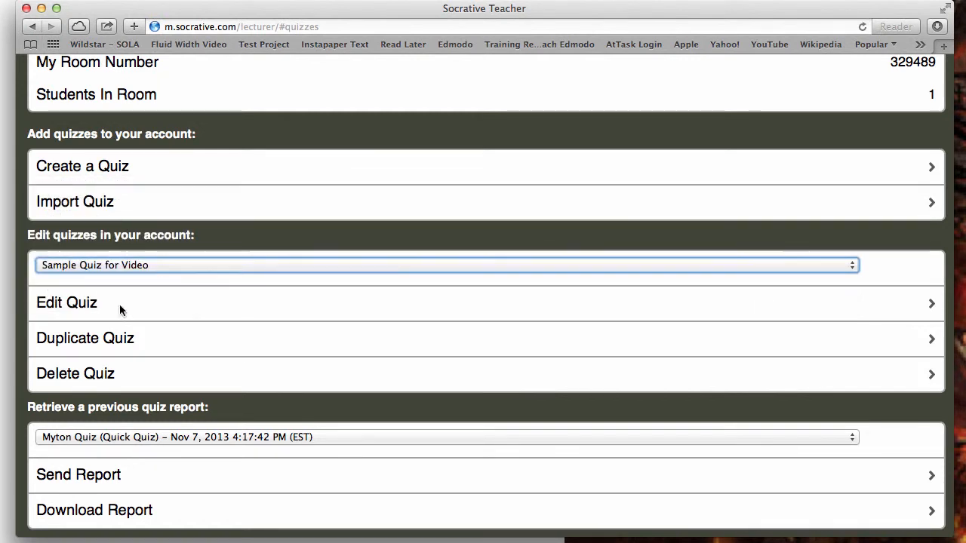
# Look over the options for editing, duplicating and deleting a quiz and for retrieving a previous quiz report
pyautogui.scroll(-1, 96, 309)
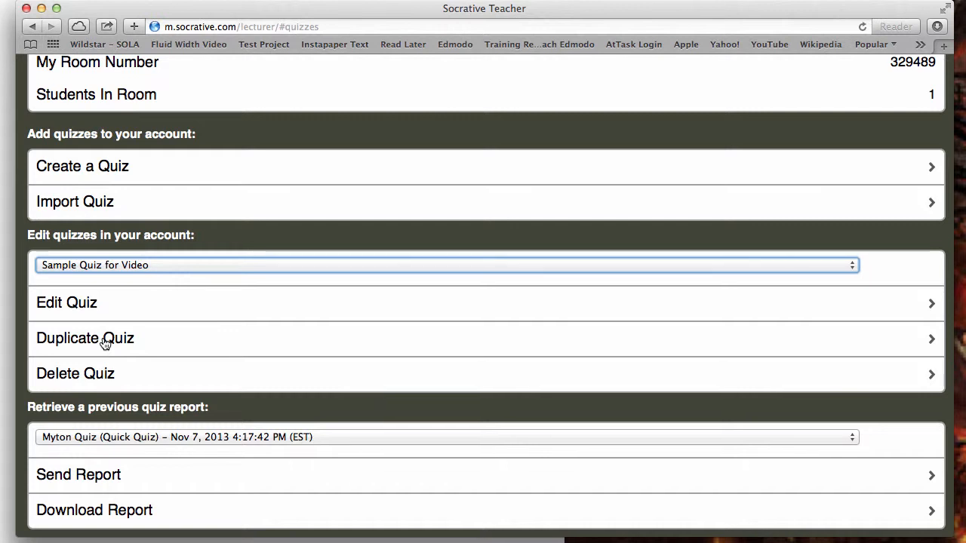
pyautogui.scroll(2, 188, 367)
pyautogui.scroll(-2, 193, 372)
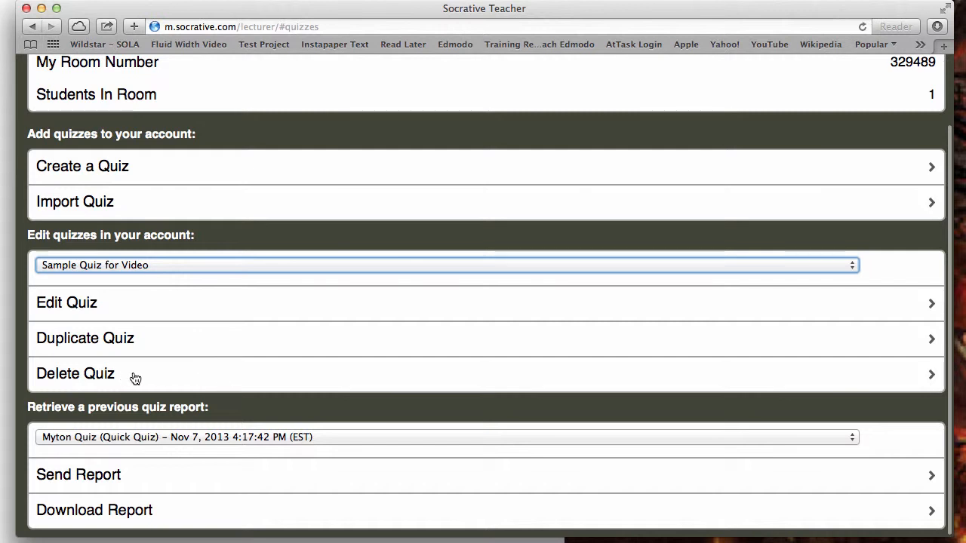
pyautogui.scroll(-1, 271, 384)
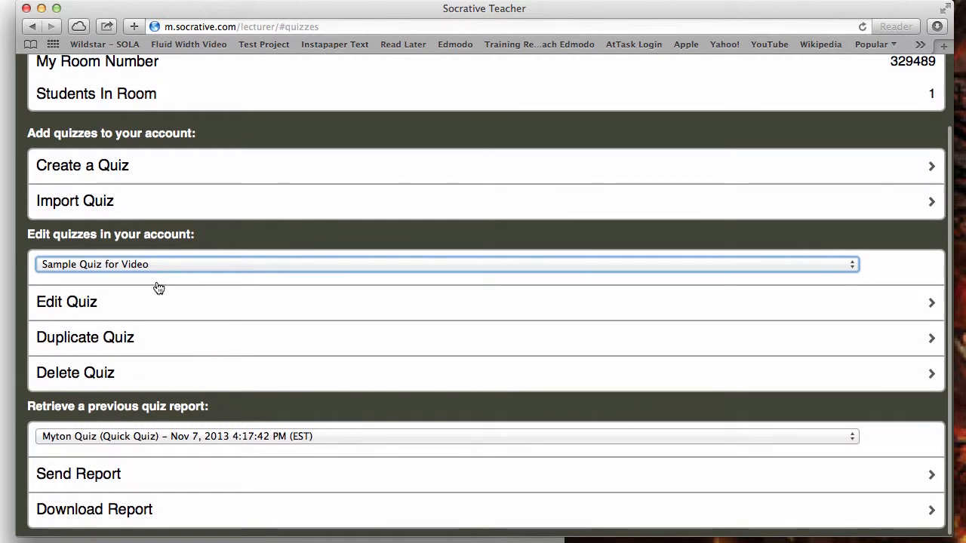
pyautogui.scroll(1, 155, 285)
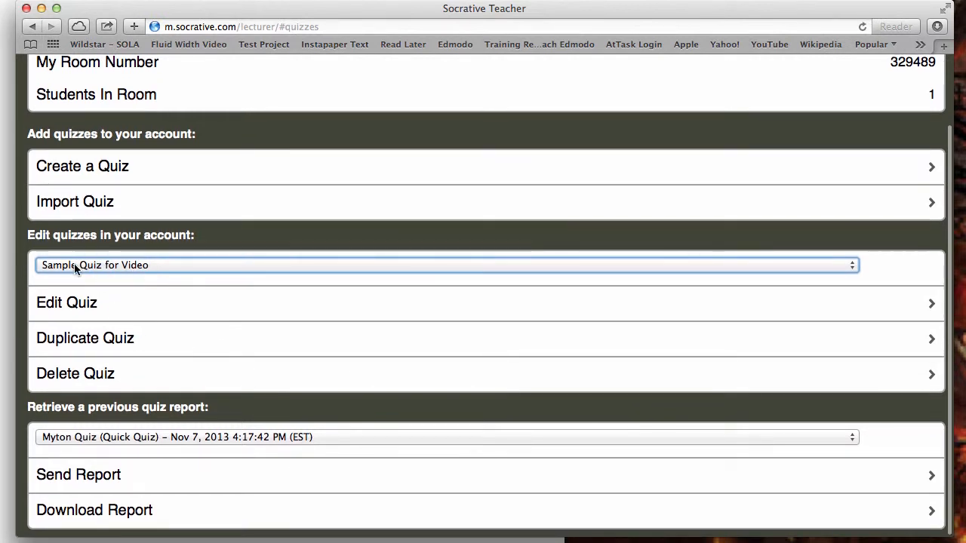
pyautogui.scroll(-1, 277, 361)
pyautogui.scroll(-1, 264, 366)
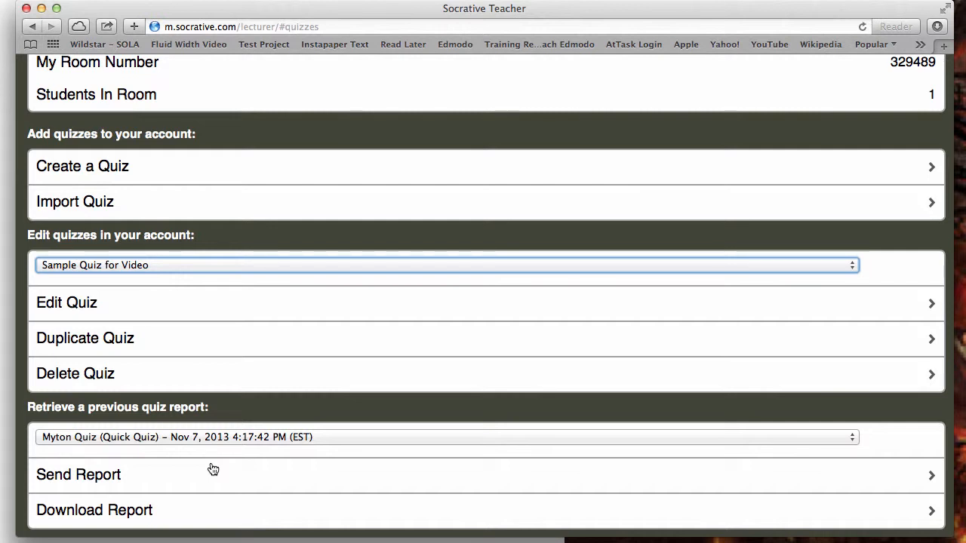
pyautogui.scroll(3, 219, 437)
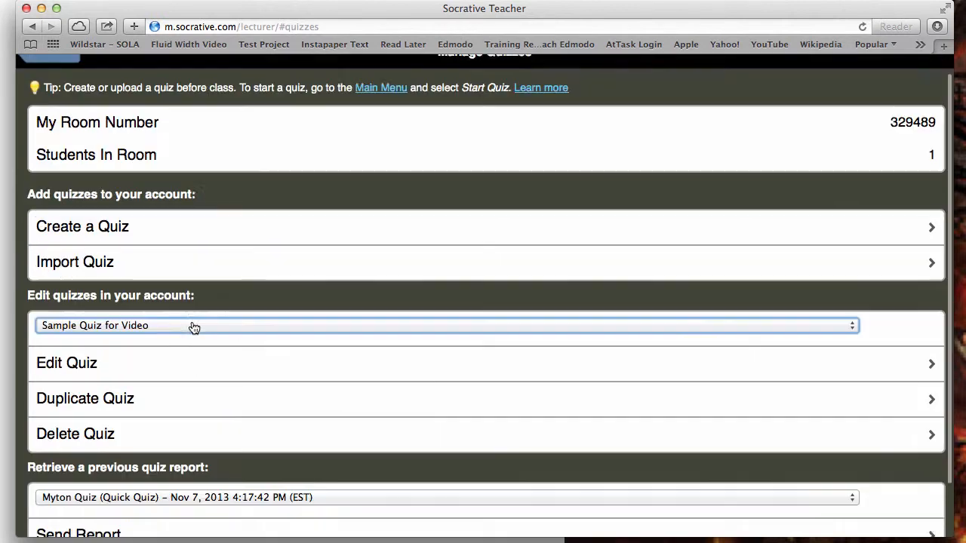
# Return to the main screen, open Start Quiz and select "Sample Quiz for Video" as the quiz to run
pyautogui.click(51, 72)
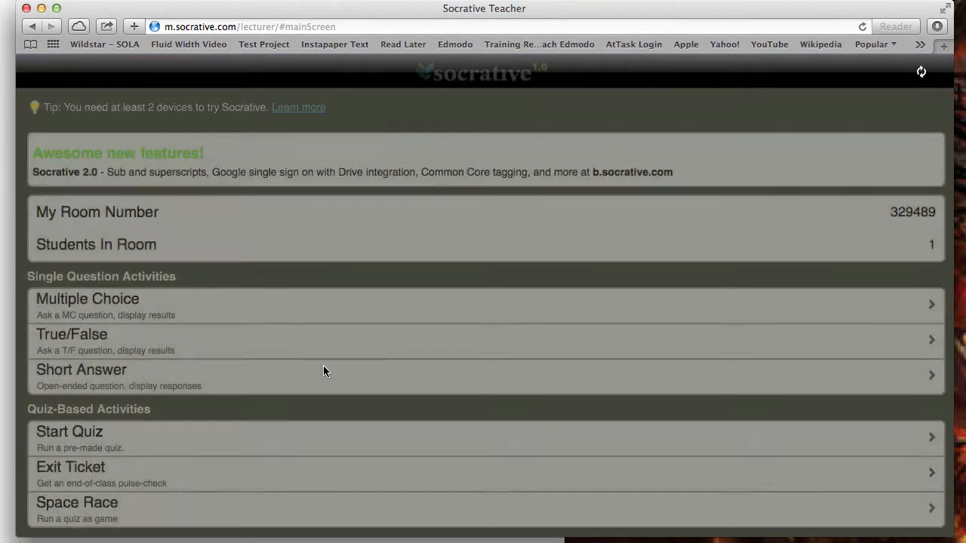
pyautogui.scroll(-4, 304, 367)
pyautogui.scroll(4, 305, 367)
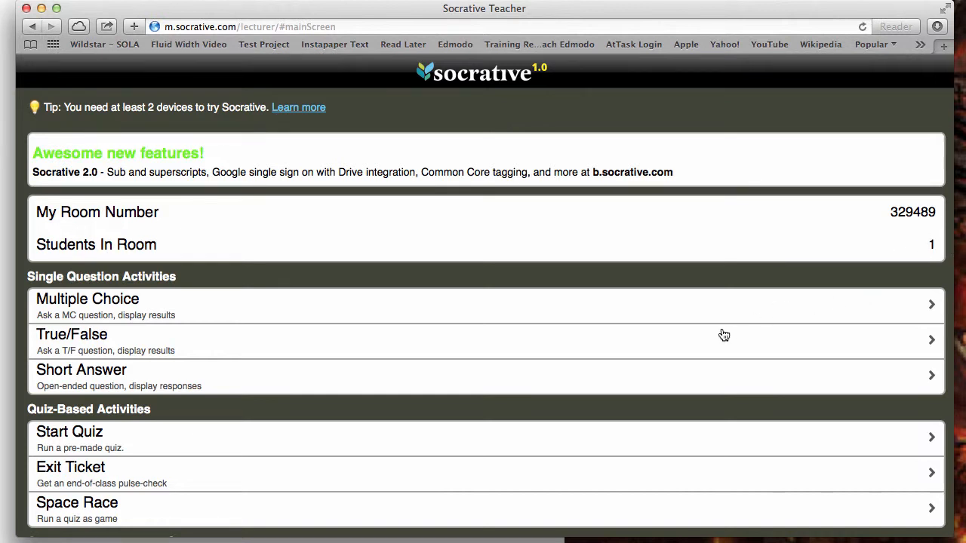
pyautogui.scroll(-3, 591, 324)
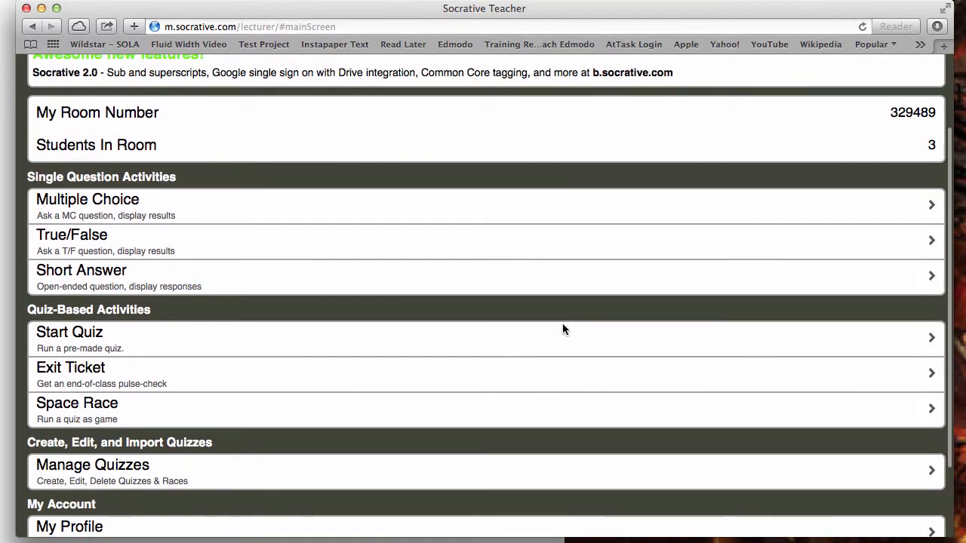
pyautogui.scroll(3, 135, 351)
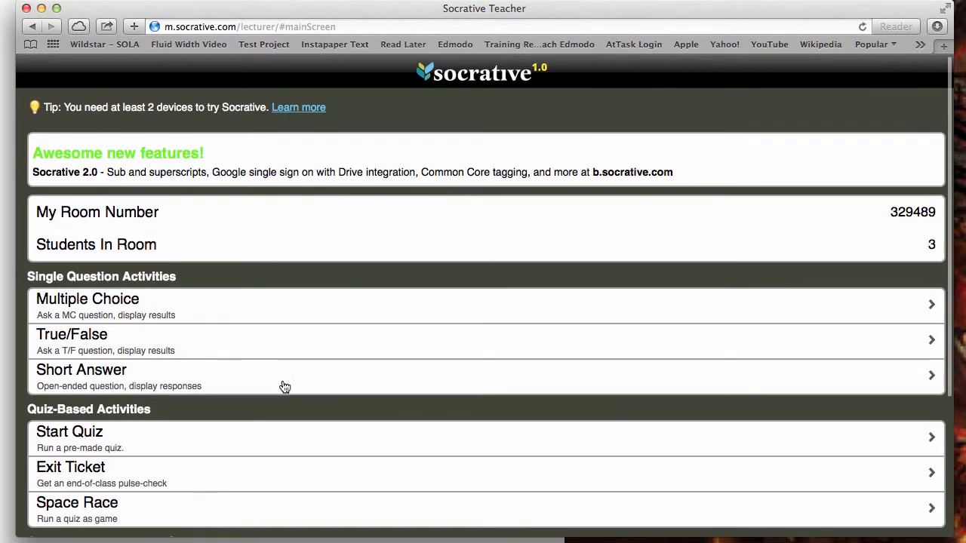
pyautogui.scroll(-2, 209, 360)
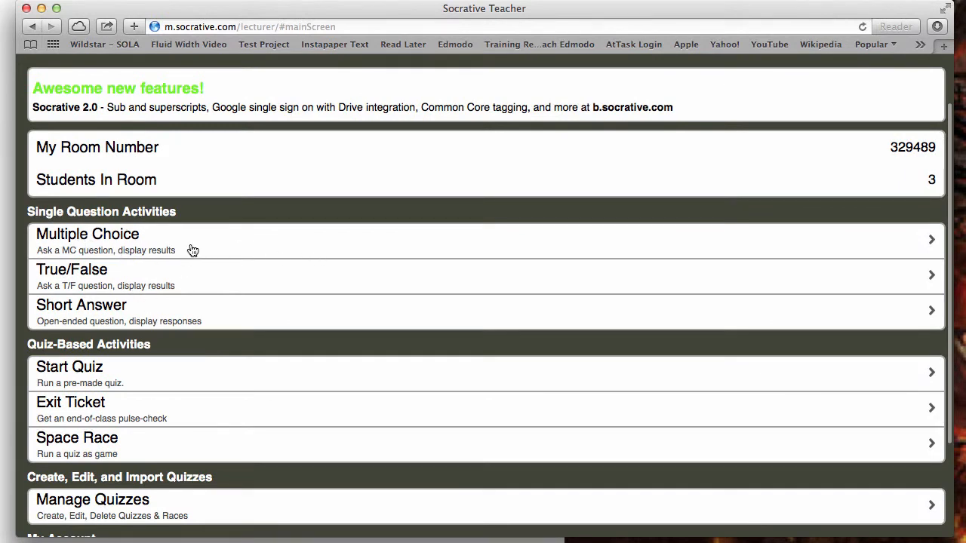
pyautogui.scroll(-2, 203, 275)
pyautogui.click(80, 291)
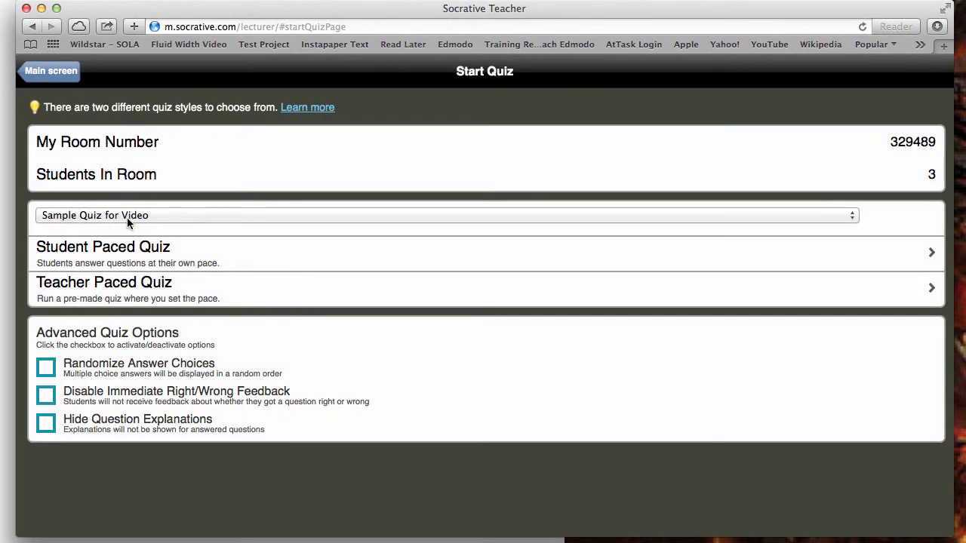
pyautogui.click(127, 217)
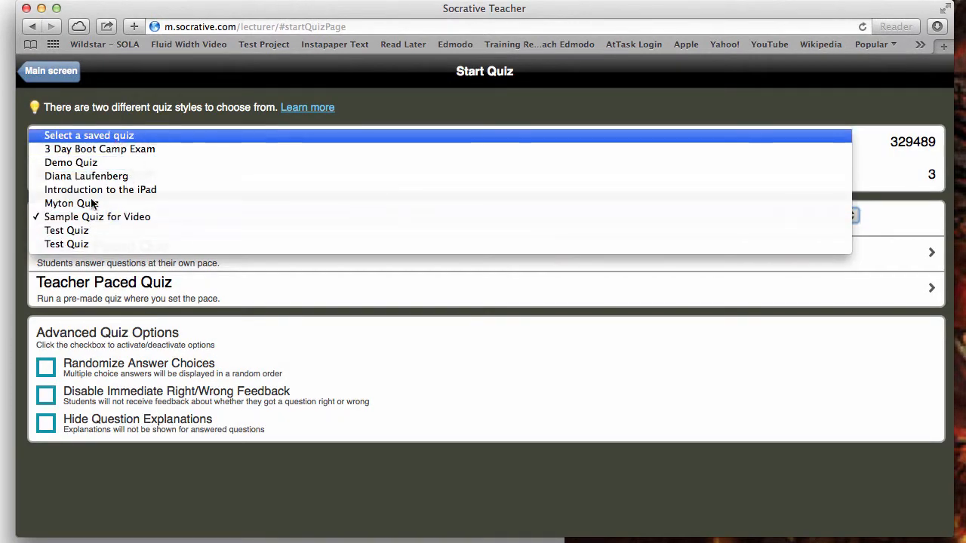
pyautogui.click(111, 216)
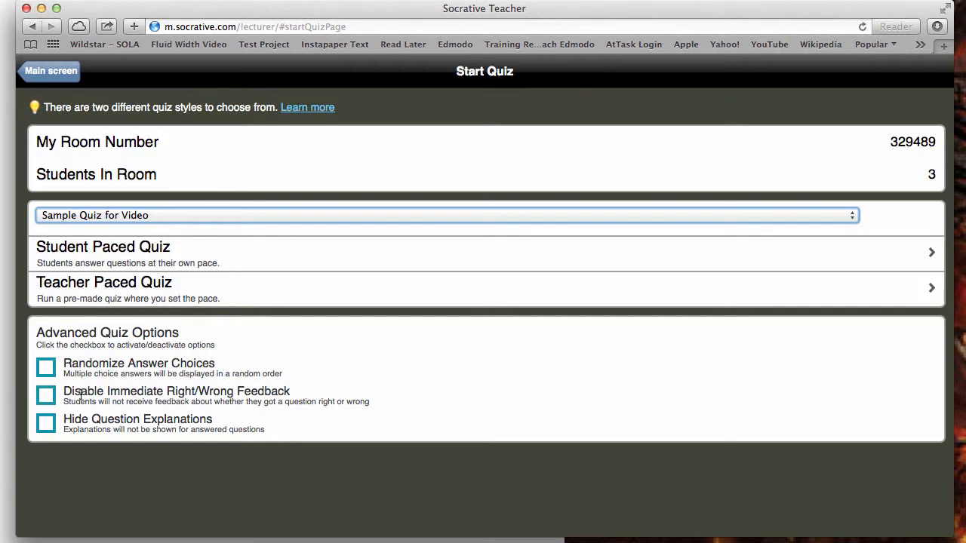
# Highlight the advanced quiz options "Disable Immediate Right/Wrong Feedback" and "Hide Question Explanations"
pyautogui.moveTo(81, 393); pyautogui.dragTo(289, 392)
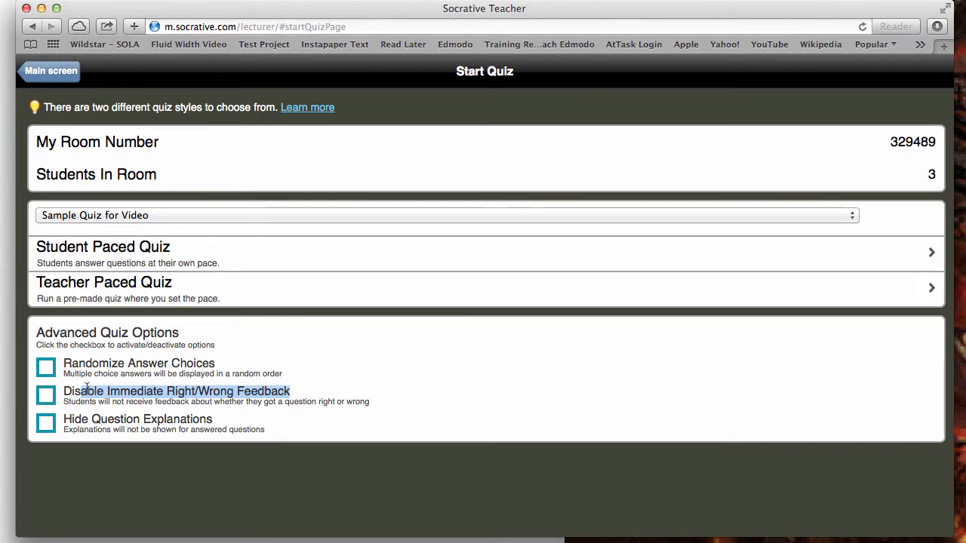
pyautogui.moveTo(62, 393); pyautogui.dragTo(293, 393)
pyautogui.moveTo(64, 420); pyautogui.dragTo(227, 421)
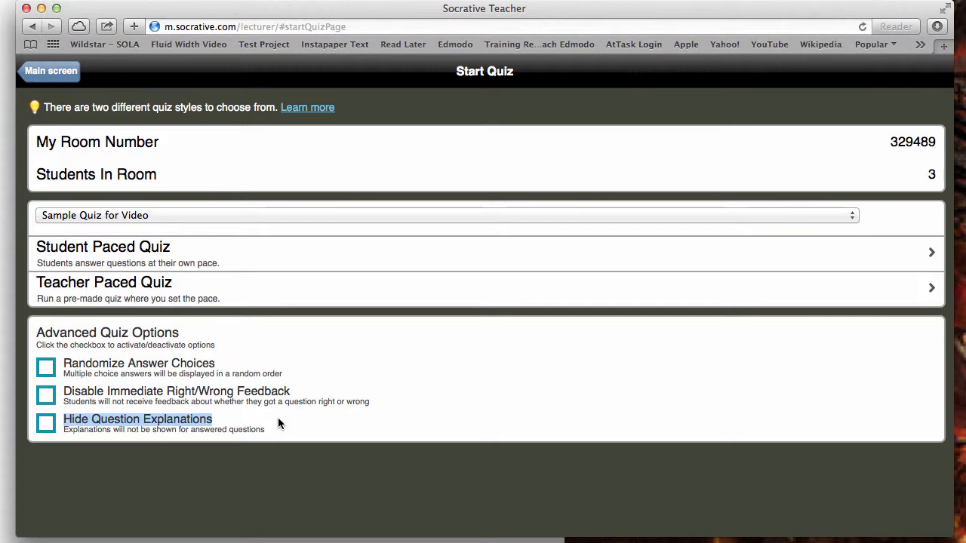
# Start the selected quiz as a Teacher Paced Quiz, and hide and show its live results
pyautogui.click(101, 291)
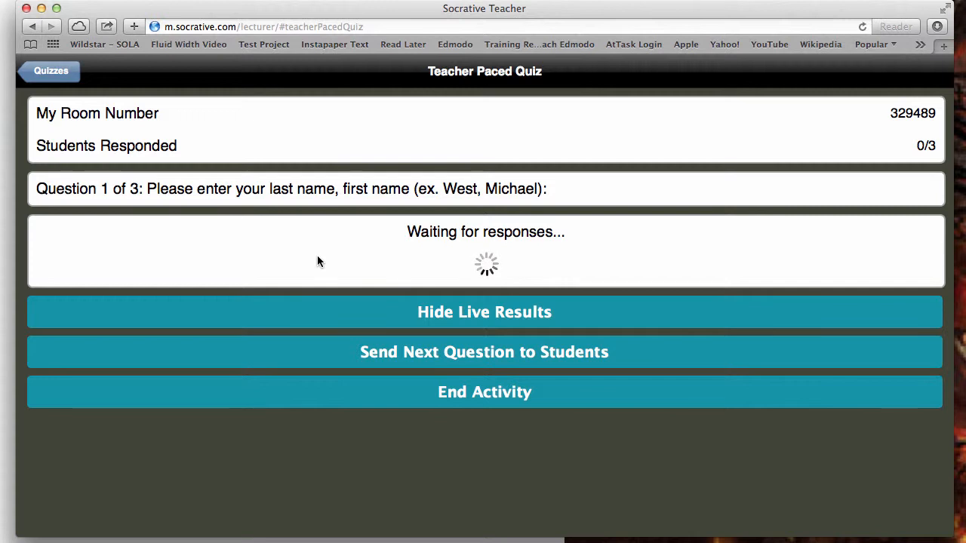
pyautogui.click(449, 316)
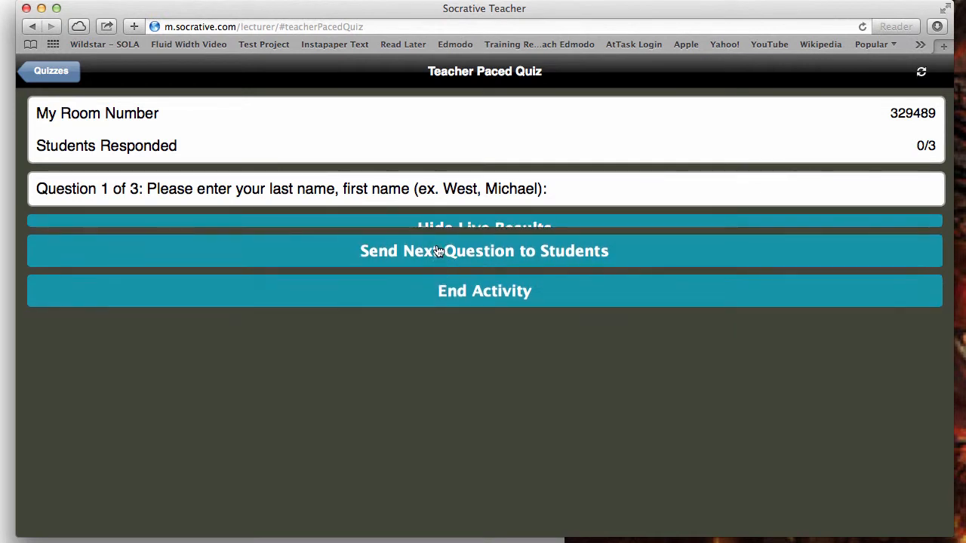
pyautogui.click(445, 230)
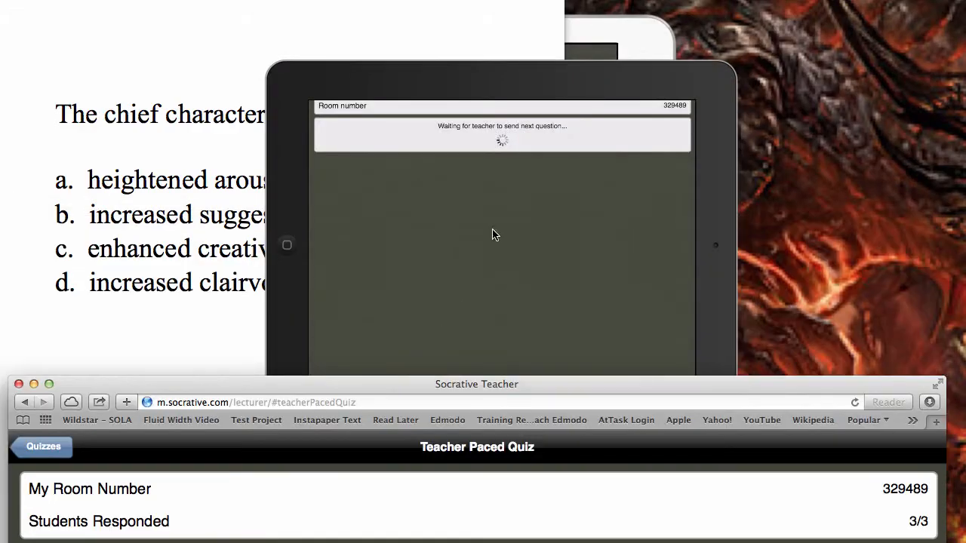
# Arrange the Socrative Teacher window and the mirrored iPad side by side so both can be seen
pyautogui.moveTo(523, 89); pyautogui.dragTo(498, 88)
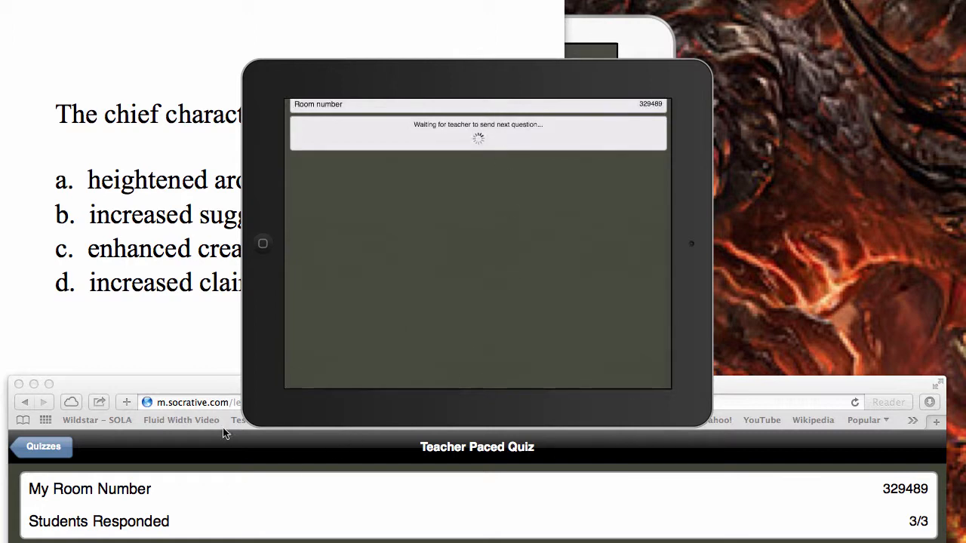
pyautogui.moveTo(166, 390); pyautogui.dragTo(172, 45)
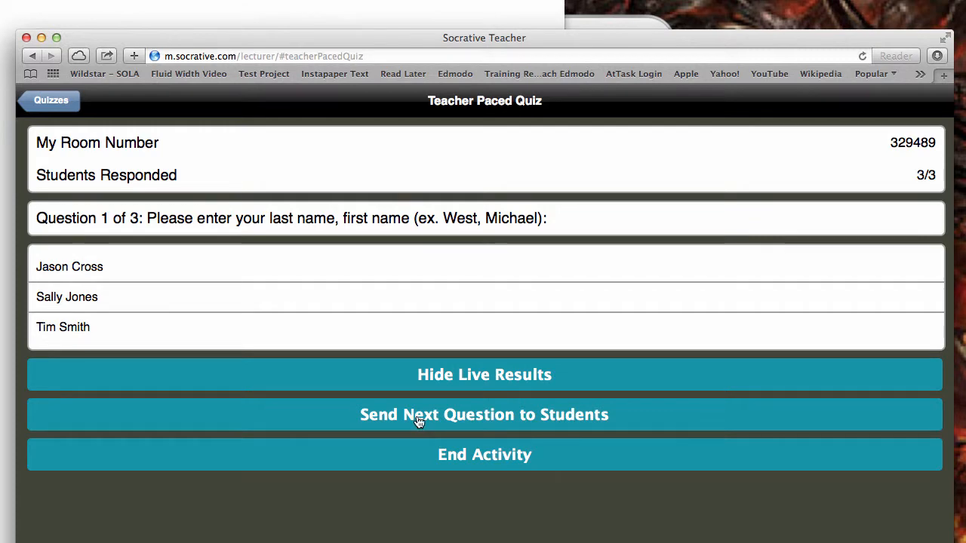
pyautogui.moveTo(622, 40); pyautogui.dragTo(504, 110)
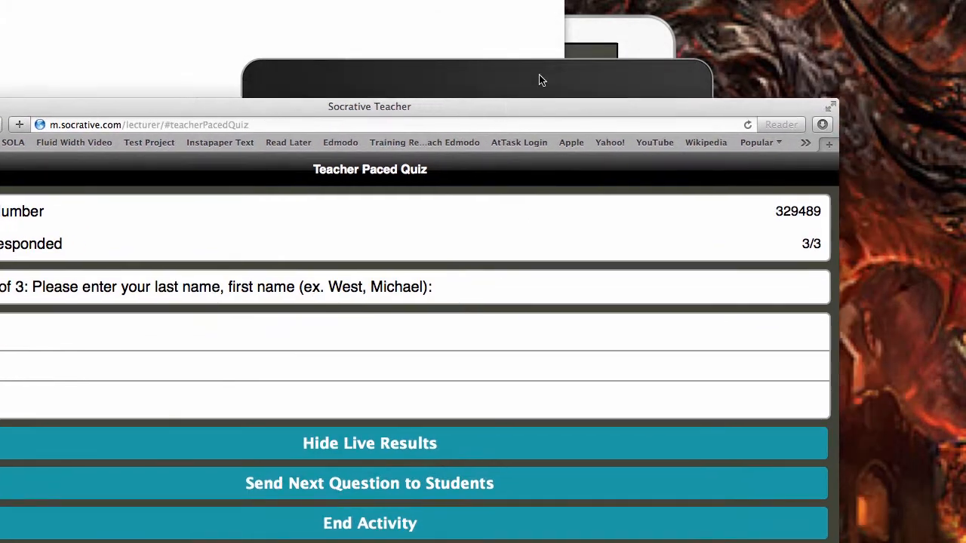
pyautogui.moveTo(538, 74); pyautogui.dragTo(798, 18)
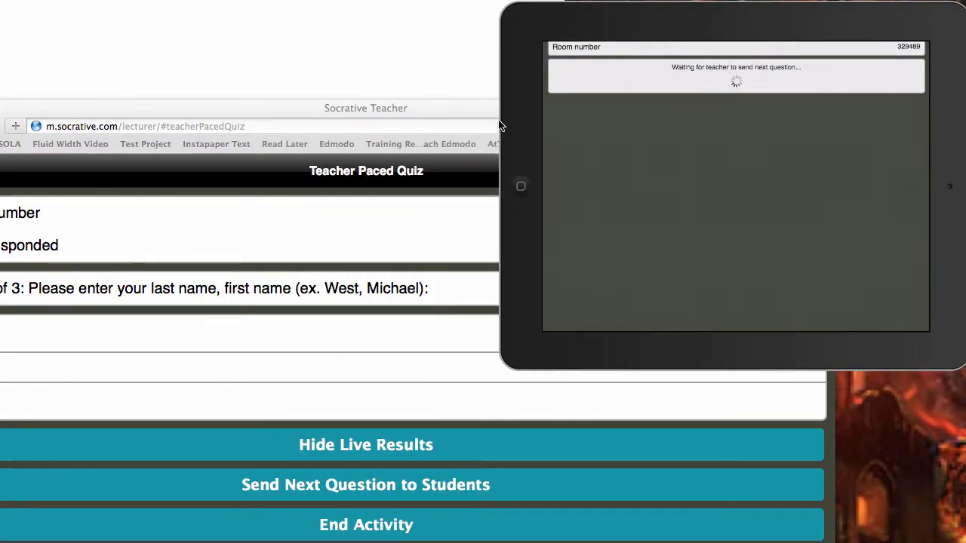
pyautogui.moveTo(412, 107); pyautogui.dragTo(141, 36)
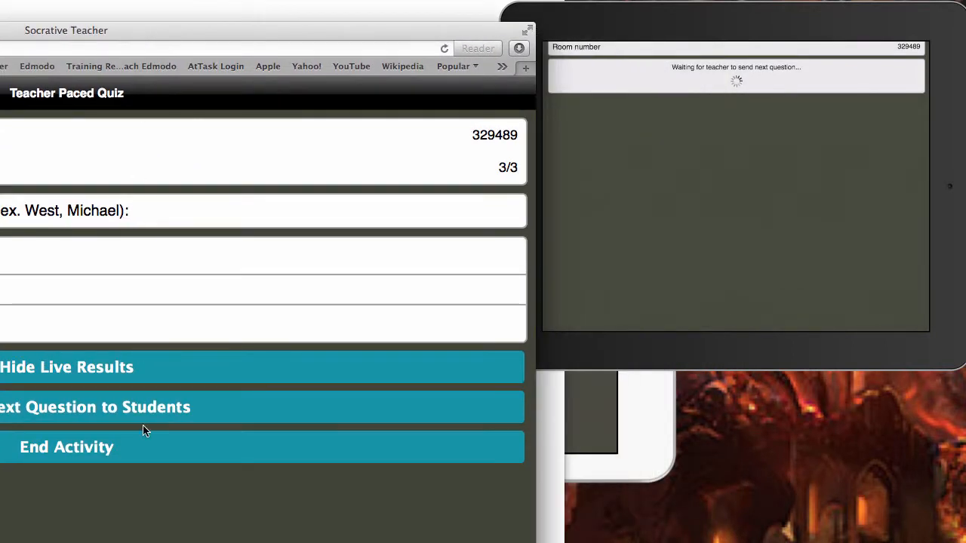
# Send the question about pens to the students and examine their answers in the live results chart
pyautogui.click(95, 408)
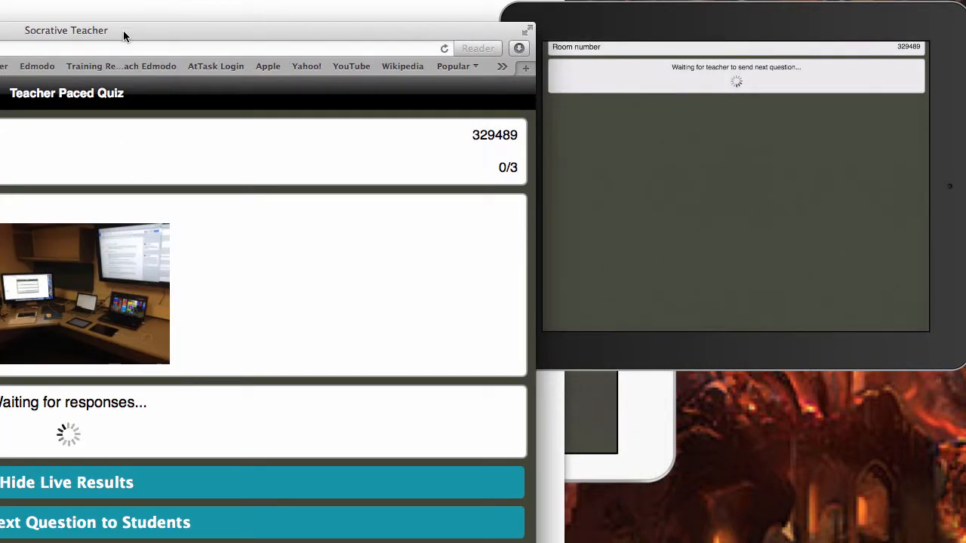
pyautogui.moveTo(123, 31); pyautogui.dragTo(101, 41)
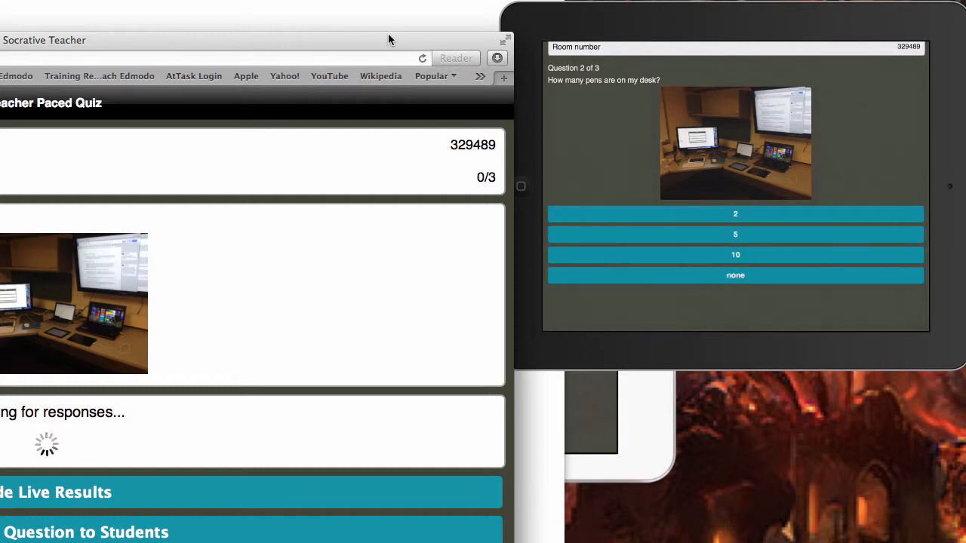
pyautogui.moveTo(332, 44); pyautogui.dragTo(748, 23)
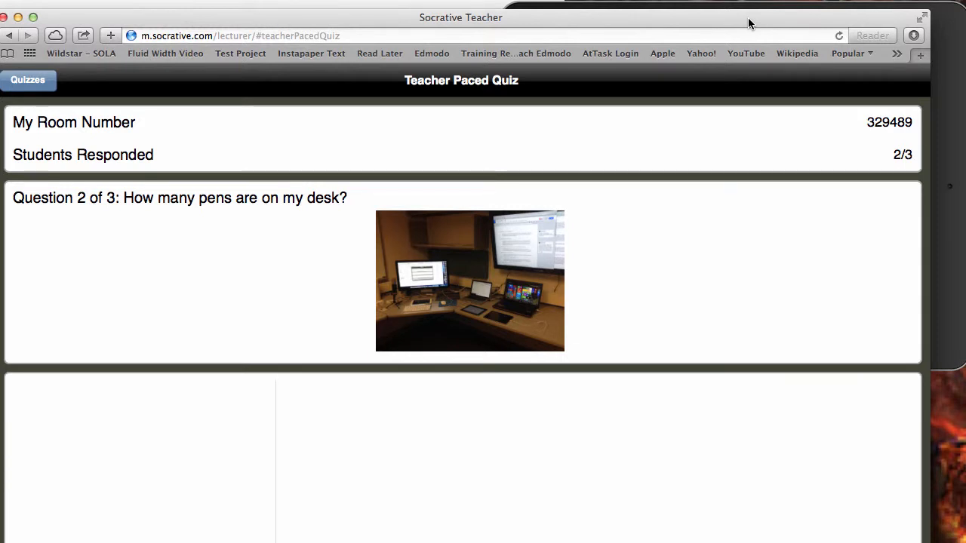
pyautogui.scroll(-10, 635, 272)
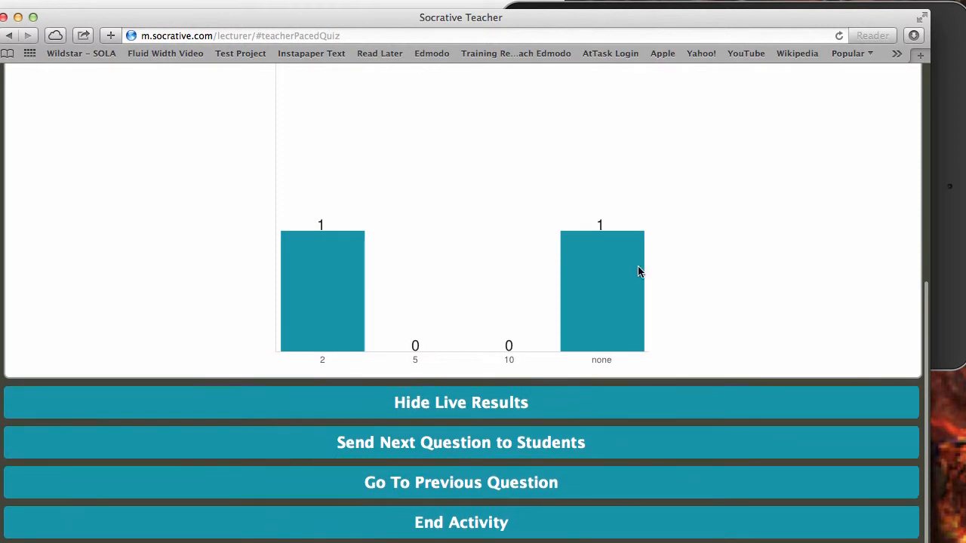
pyautogui.scroll(5, 674, 250)
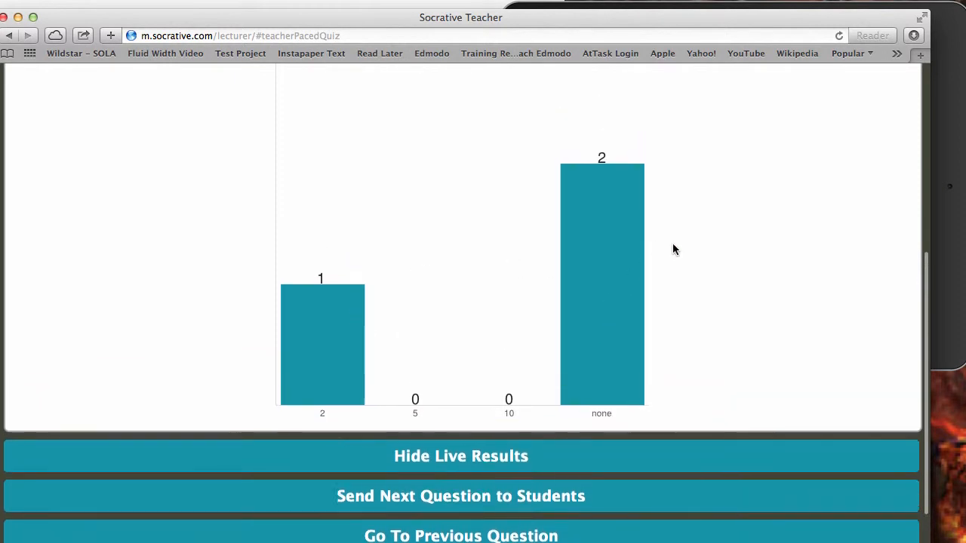
pyautogui.scroll(2, 674, 250)
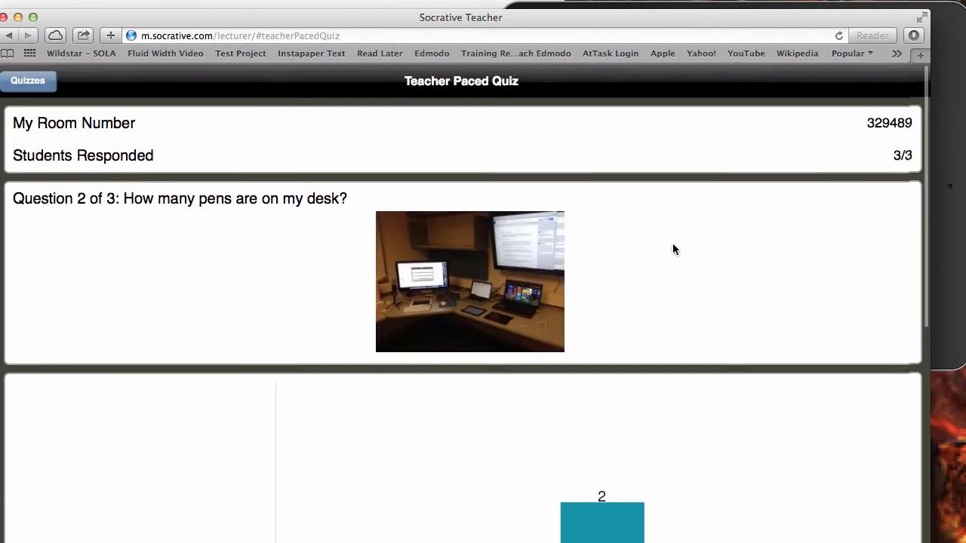
pyautogui.scroll(-5, 674, 250)
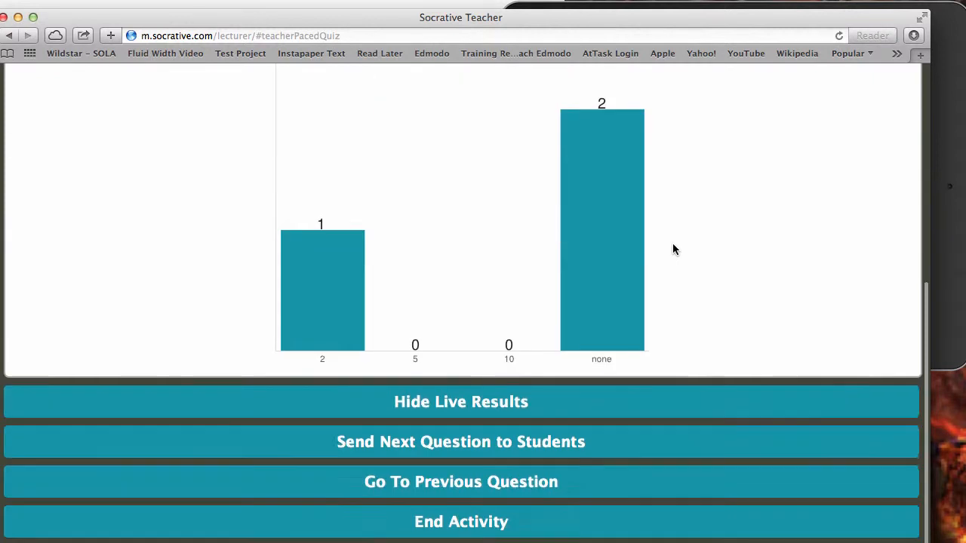
# Hide the live results and send question 3, "Please describe my office.", to the students
pyautogui.click(468, 413)
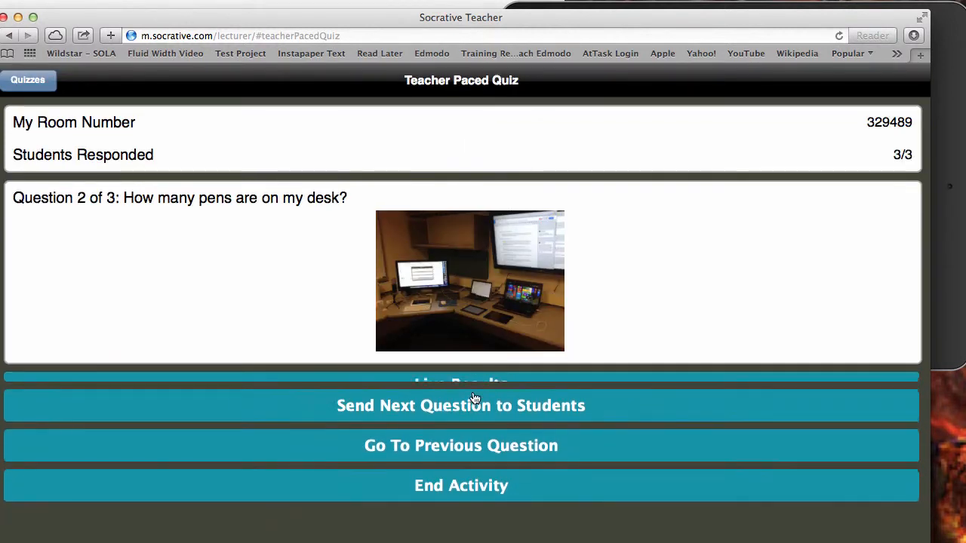
pyautogui.click(430, 429)
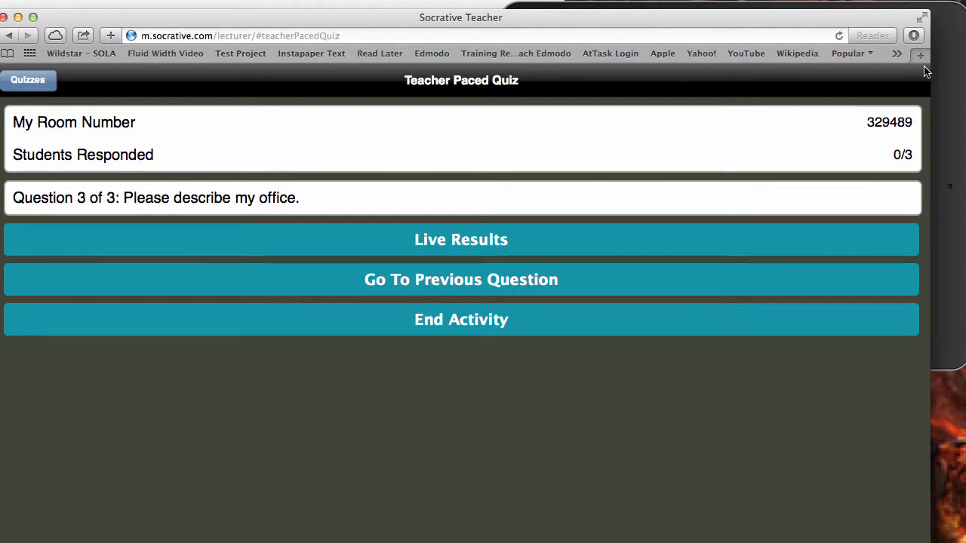
# Answer question 3 with "Awesome" as a student on the mirrored iPad and submit the response
pyautogui.click(947, 79)
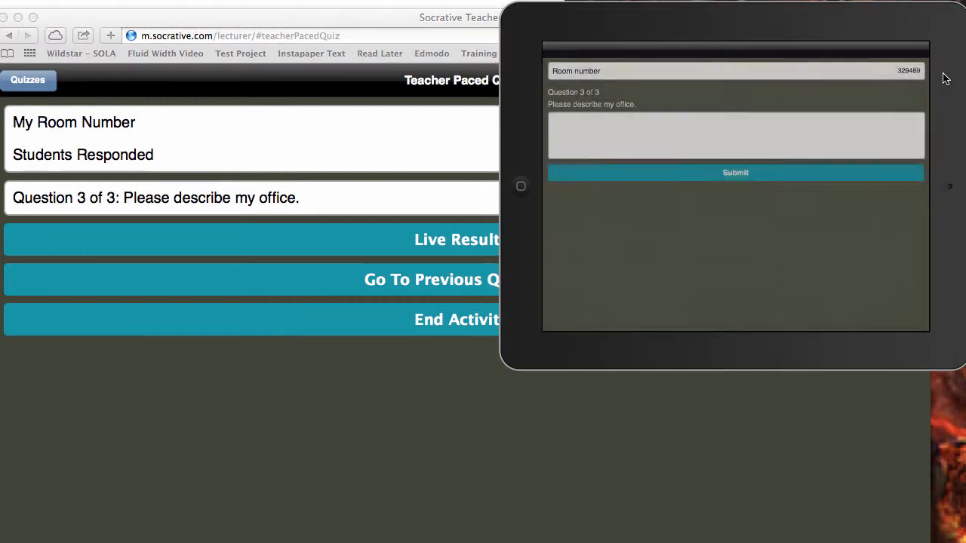
pyautogui.click(568, 142)
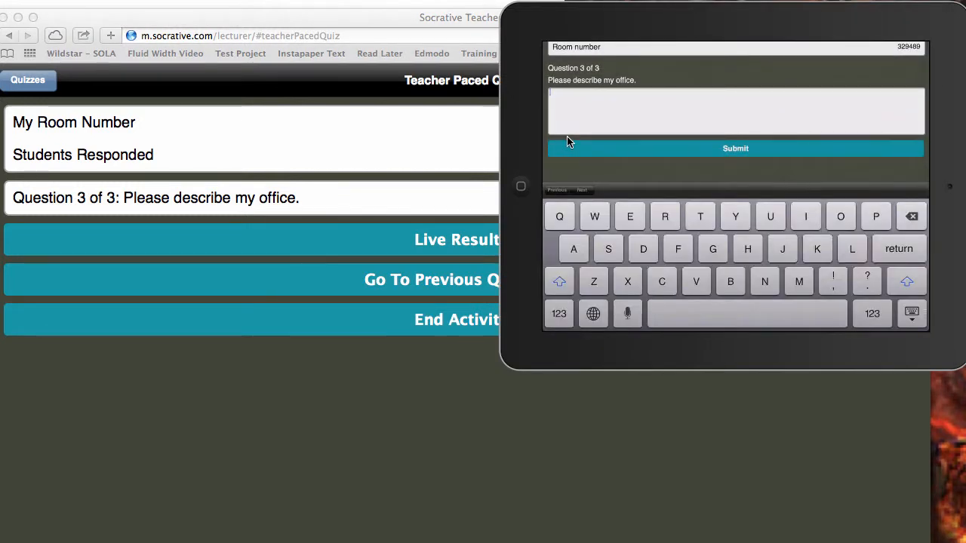
pyautogui.write('I')
pyautogui.press('BackSpace')
pyautogui.press('BackSpace')
pyautogui.write('Awse')
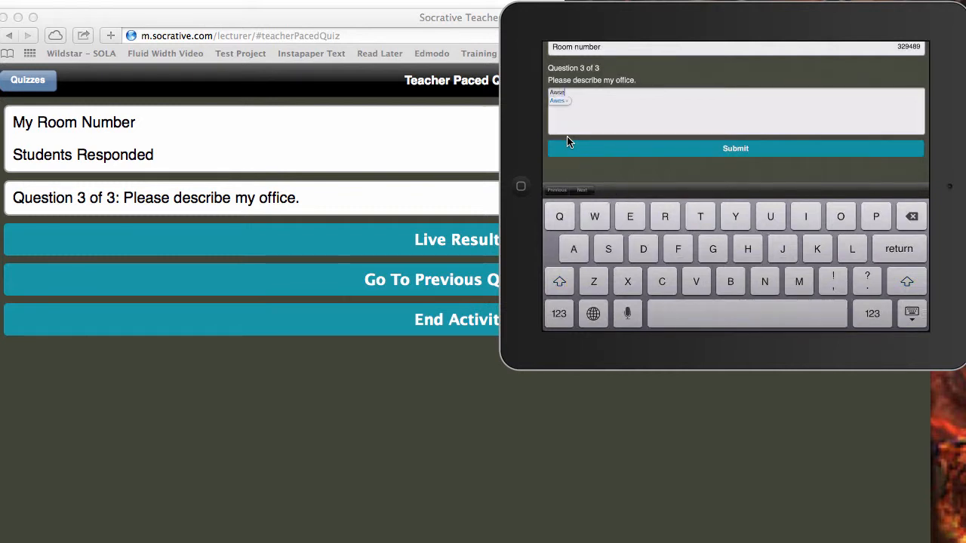
pyautogui.write('some')
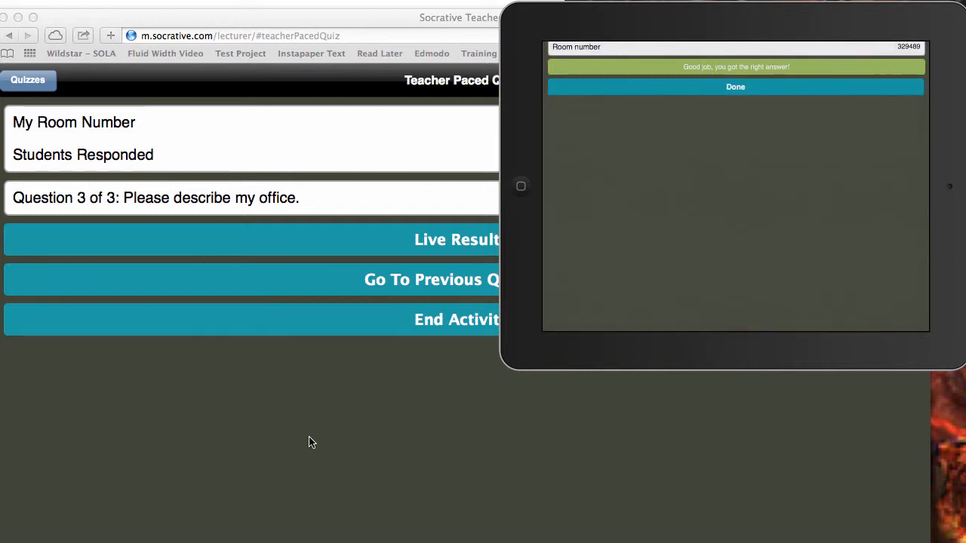
# Show the live results for question 3 in the Socrative Teacher window and examine the students' written answers
pyautogui.click(370, 403)
pyautogui.click(462, 240)
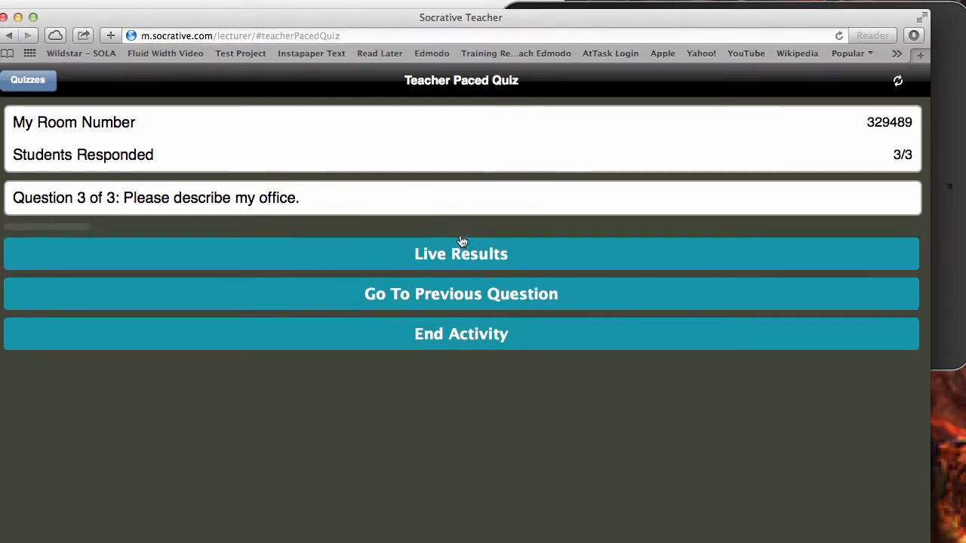
pyautogui.moveTo(488, 21); pyautogui.dragTo(507, 17)
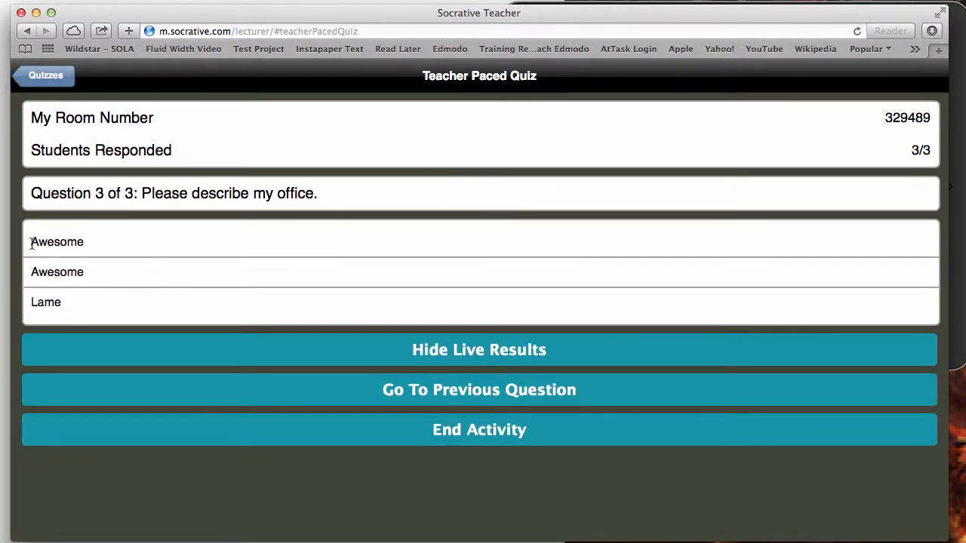
pyautogui.moveTo(31, 241); pyautogui.dragTo(94, 243)
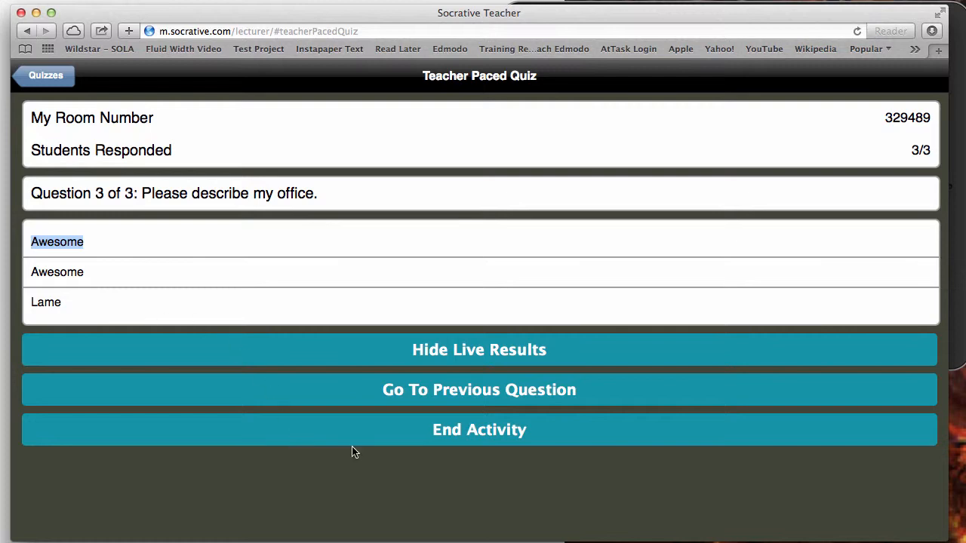
# End the quiz activity with a downloaded grade report, and open the downloaded quiz report spreadsheet
pyautogui.click(439, 435)
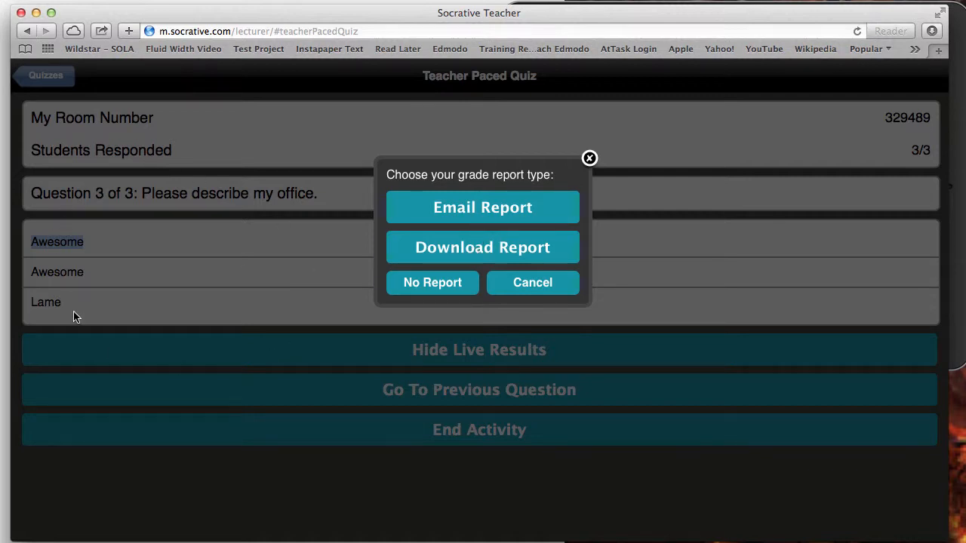
pyautogui.click(448, 253)
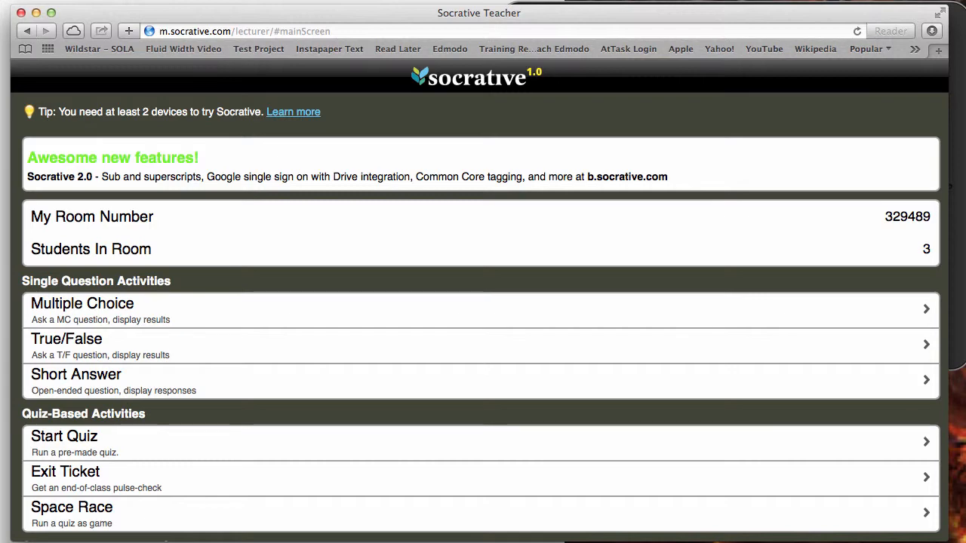
pyautogui.click(932, 31)
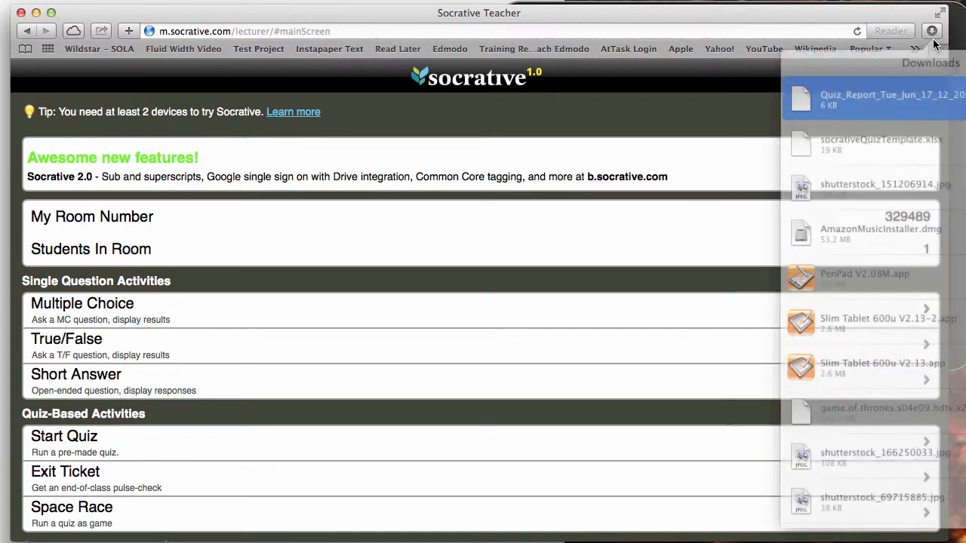
pyautogui.doubleClick(898, 97)
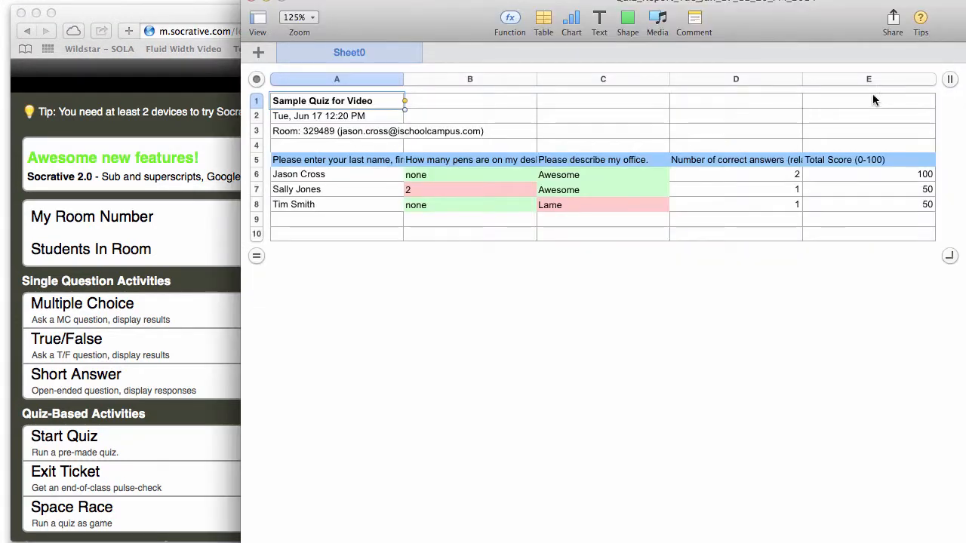
# Examine each student's total score in the quiz report, and close the spreadsheet
pyautogui.moveTo(965, 8); pyautogui.dragTo(814, 32)
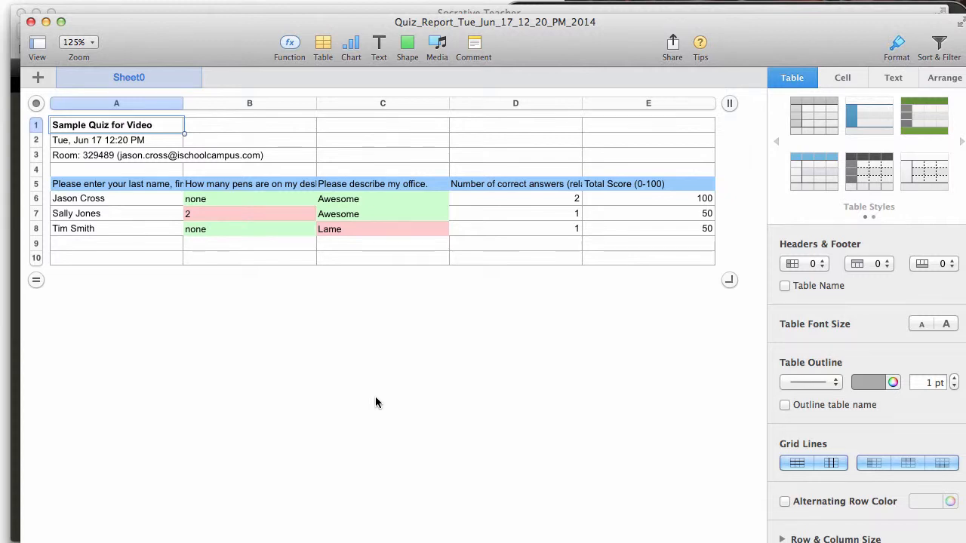
pyautogui.click(667, 199)
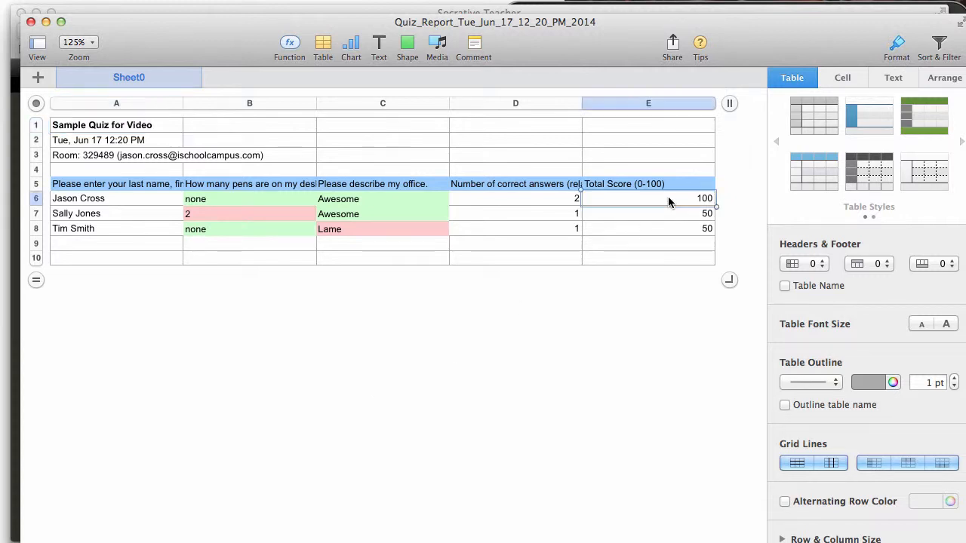
pyautogui.click(666, 217)
pyautogui.click(667, 230)
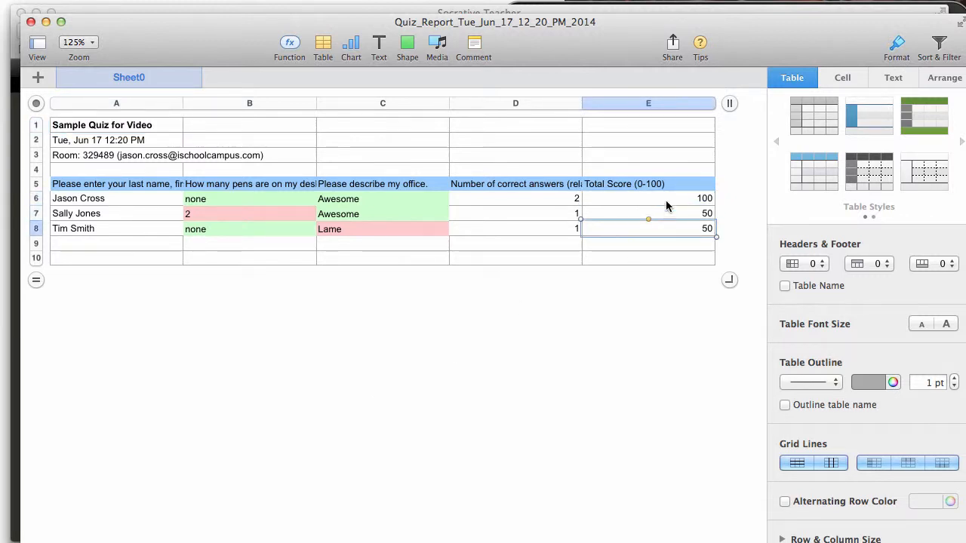
pyautogui.scroll(-1, 666, 205)
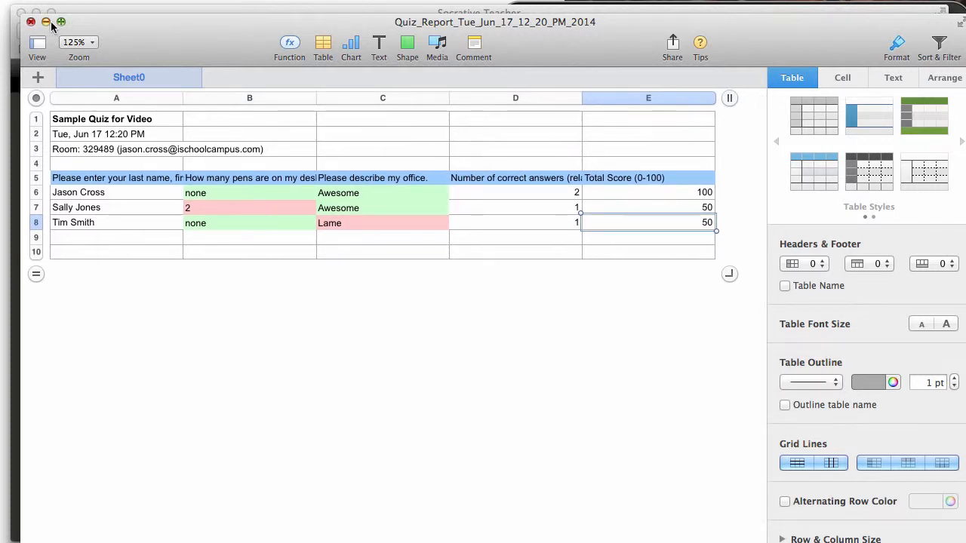
pyautogui.click(30, 23)
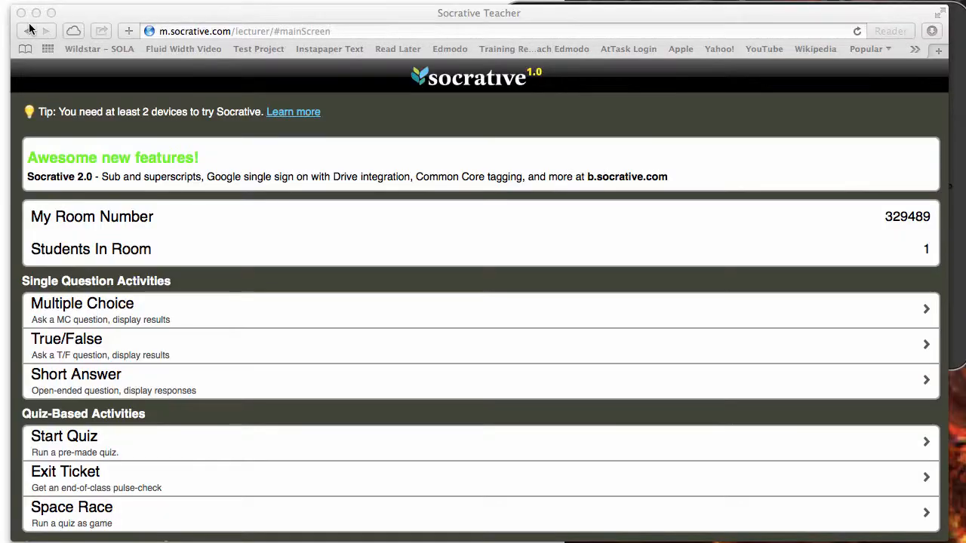
pyautogui.scroll(-2, 342, 320)
pyautogui.scroll(-1, 342, 323)
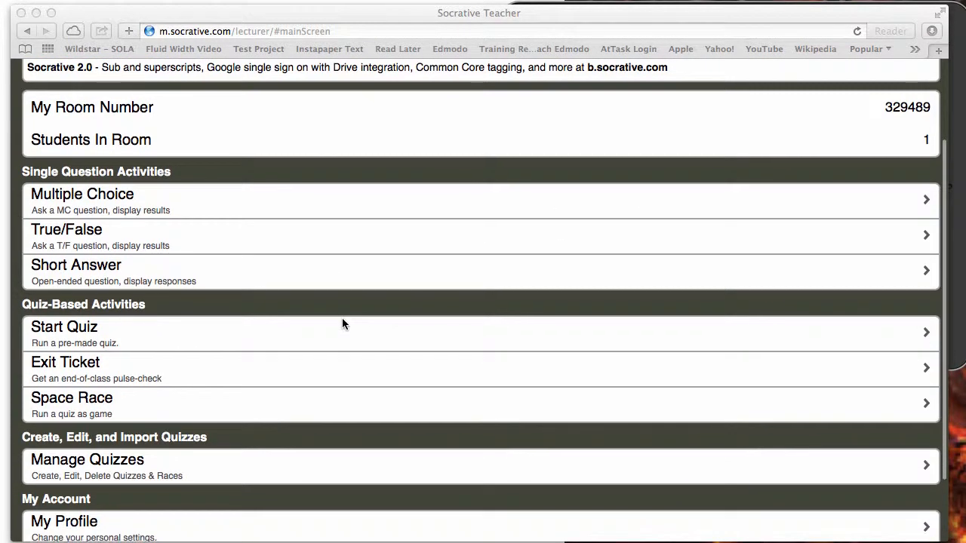
pyautogui.scroll(-2, 342, 324)
pyautogui.scroll(-1, 342, 324)
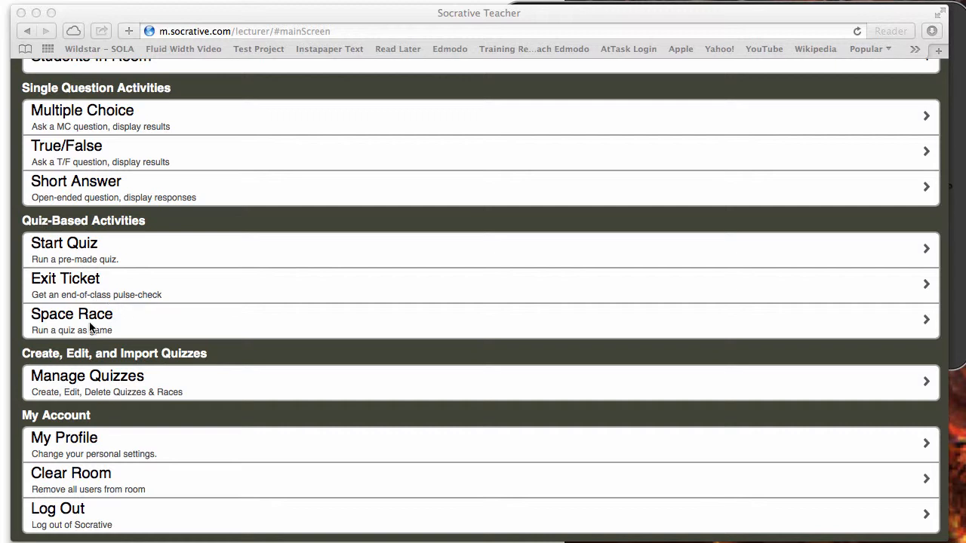
pyautogui.scroll(6, 242, 295)
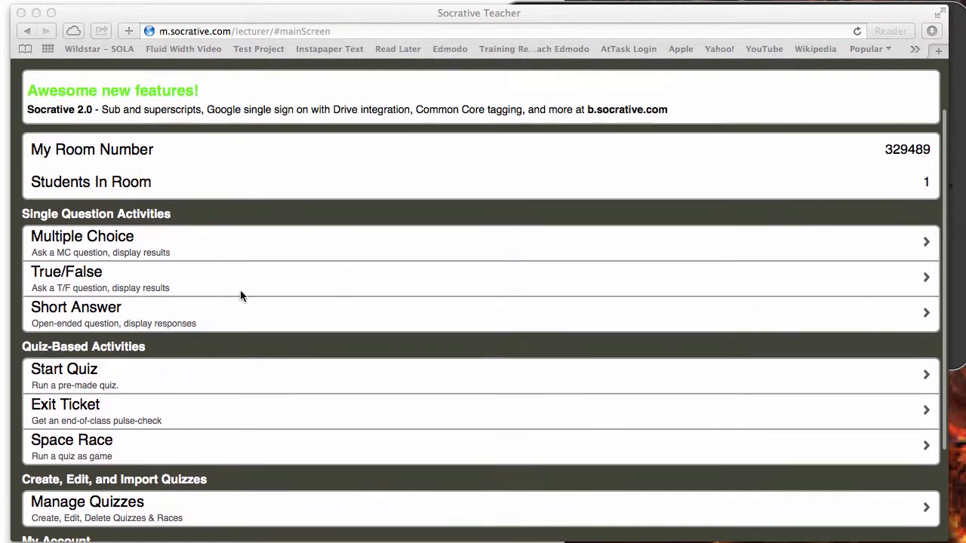